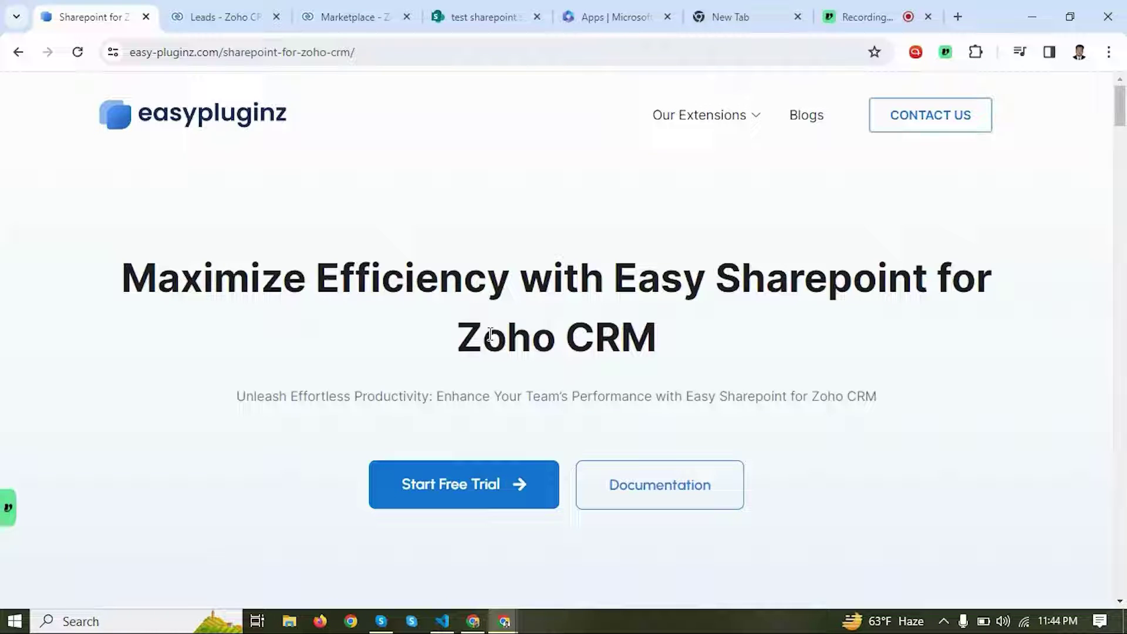
Step: Open the full list of Marketplace extensions from CRM Setup
left_click(318, 7)
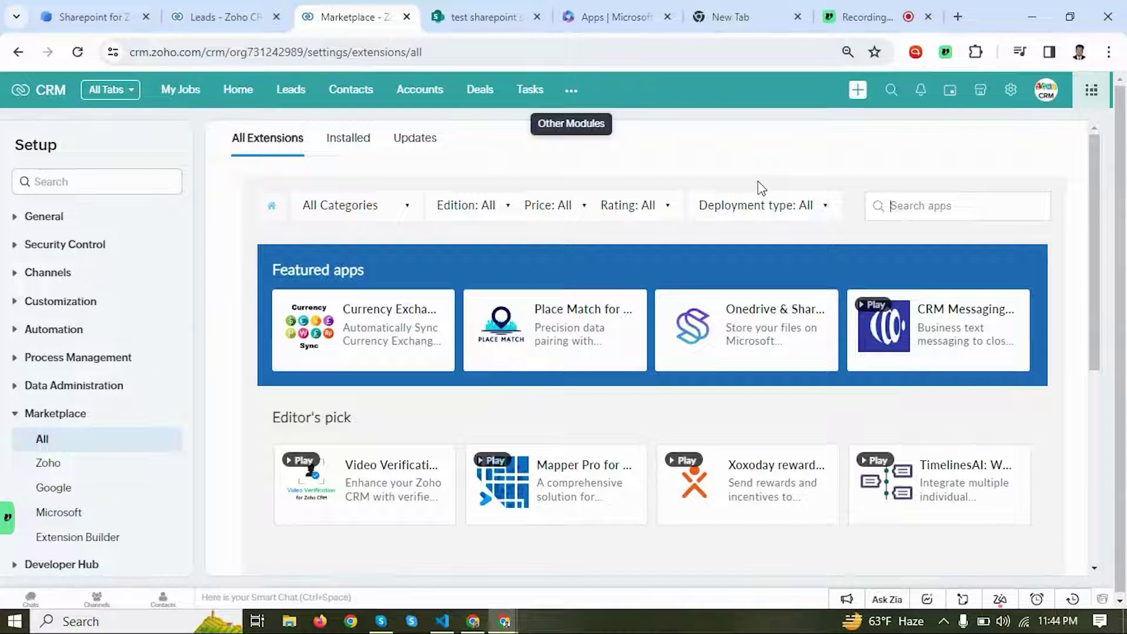
left_click(1010, 101)
scroll(509, 392, "down", 3)
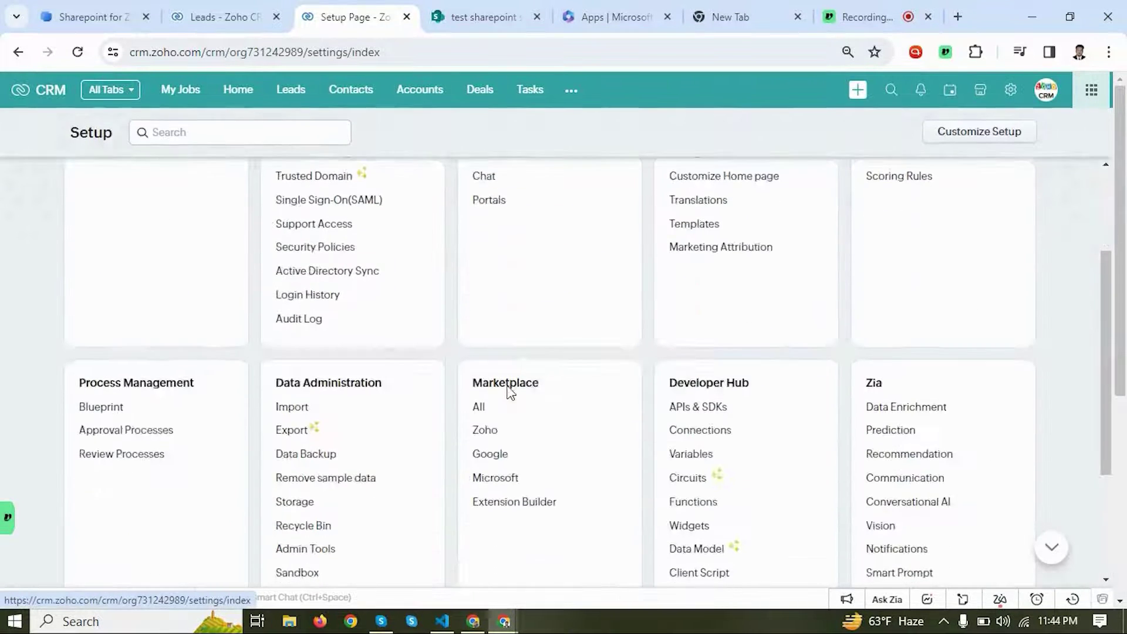
left_click(480, 410)
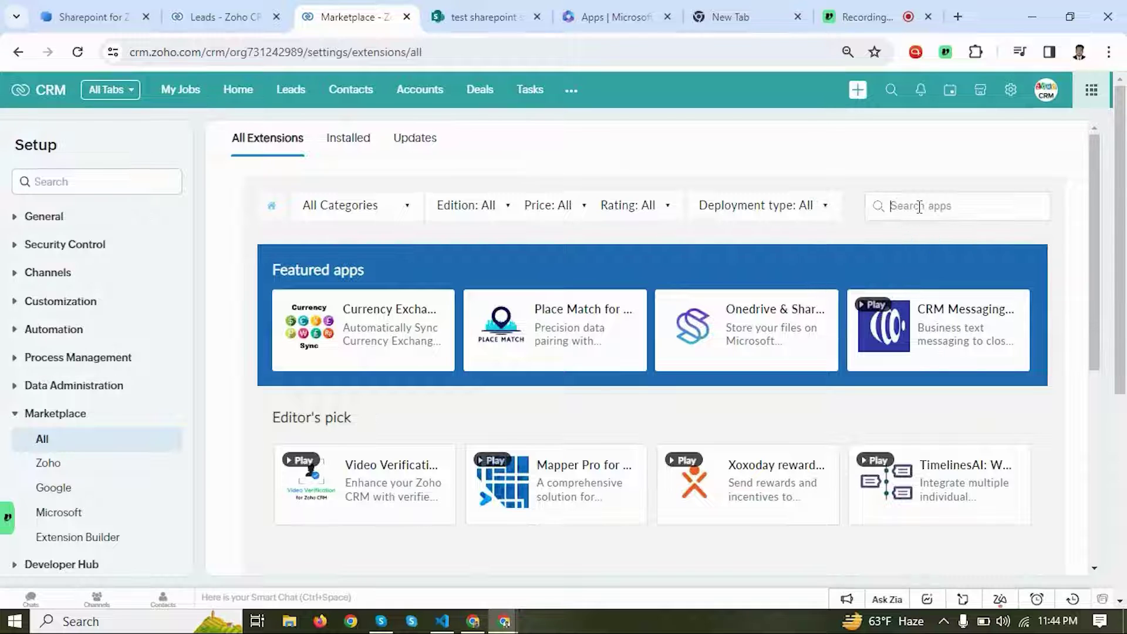
Step: Search 'easy sharepoint' and open the Easy SharePoint for Zoho CRM listing
left_click(920, 207)
type("easy share")
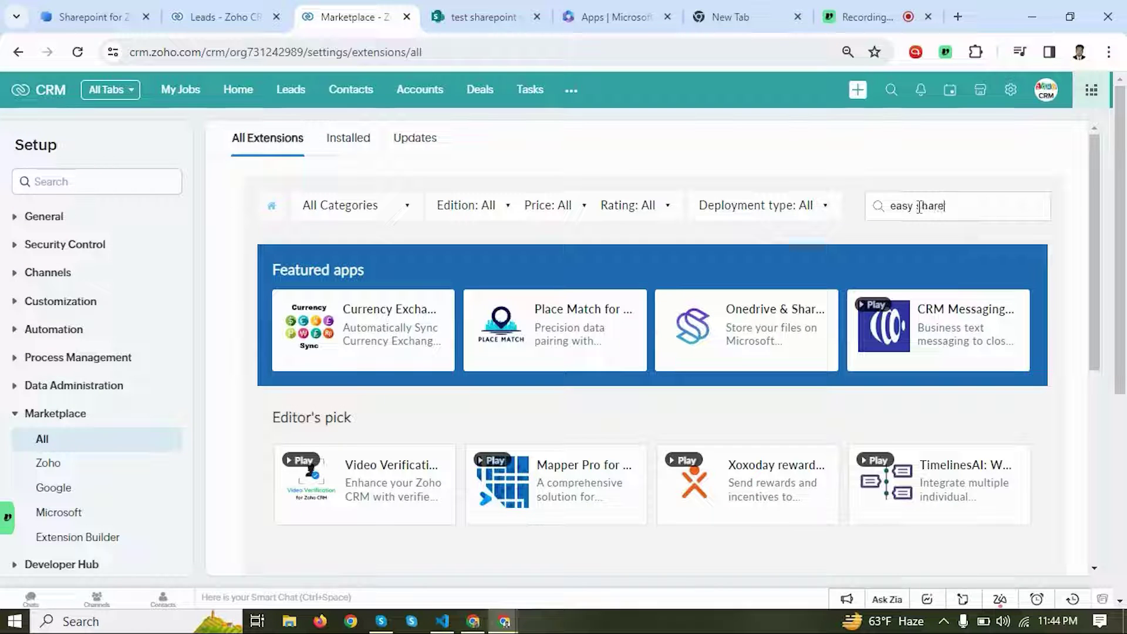
type("point")
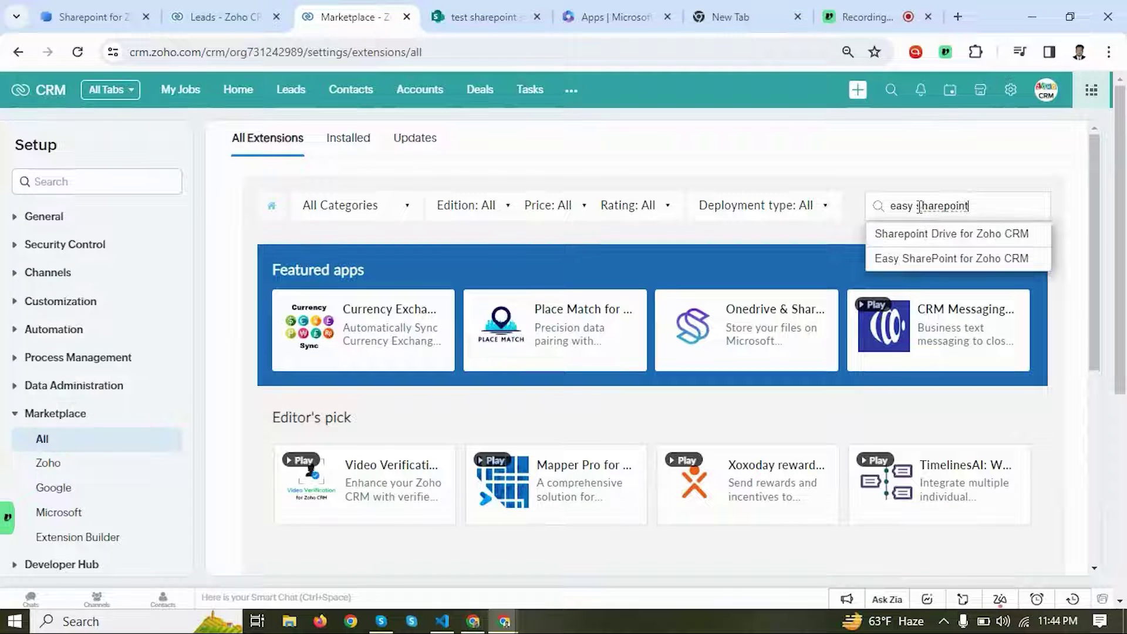
left_click(943, 260)
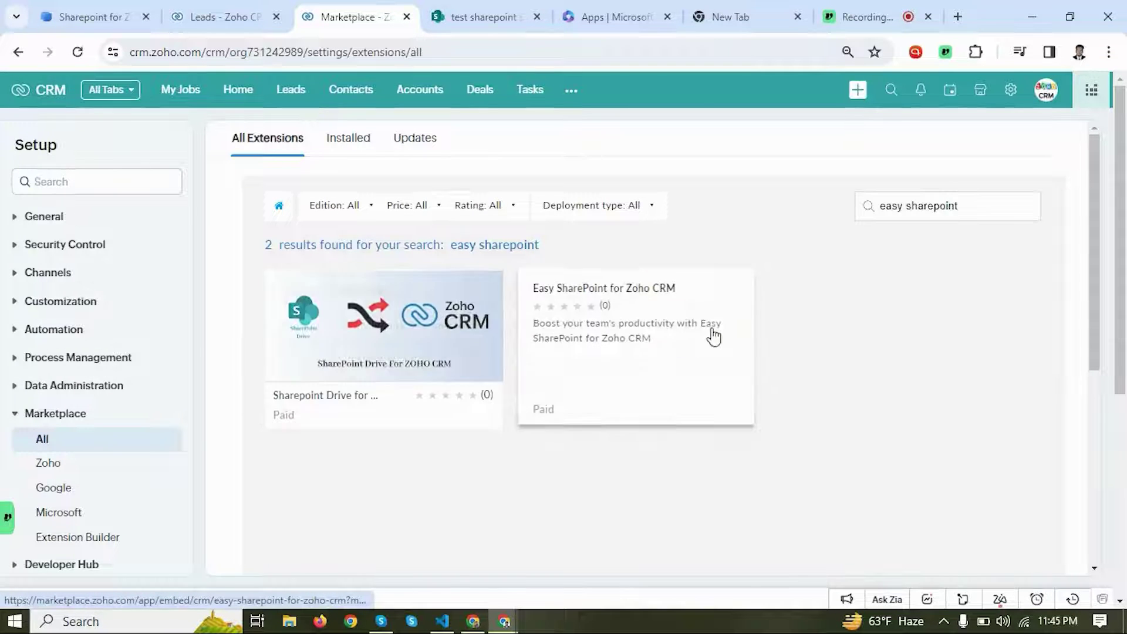
left_click(634, 297)
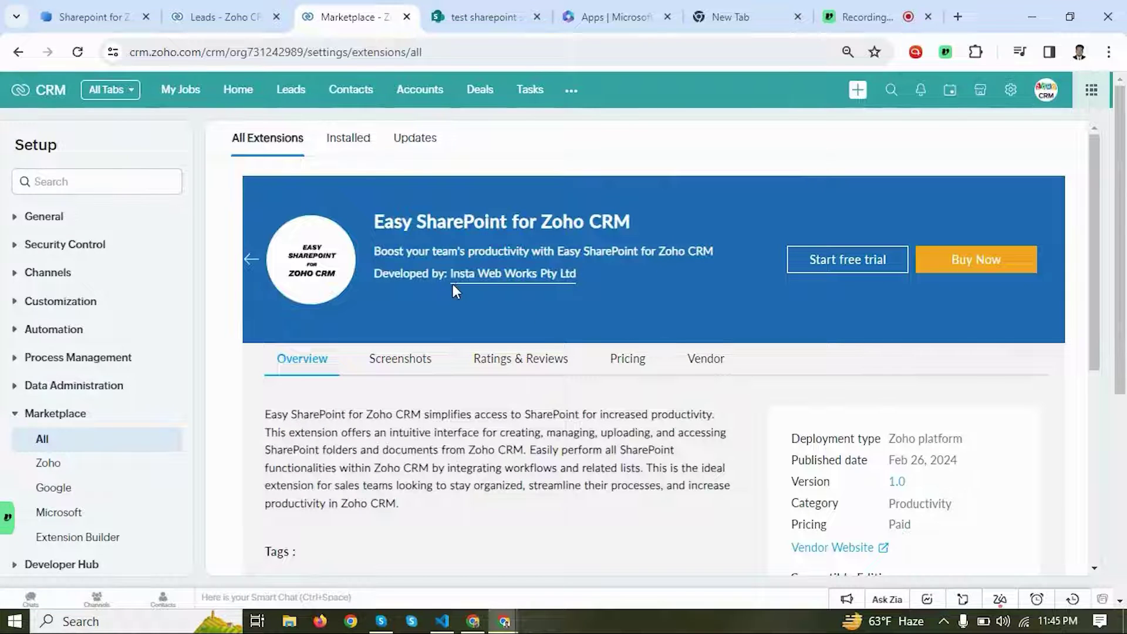
Step: Start the free trial, accepting the data-sharing, vendor terms and Marketplace terms agreements
left_click(853, 262)
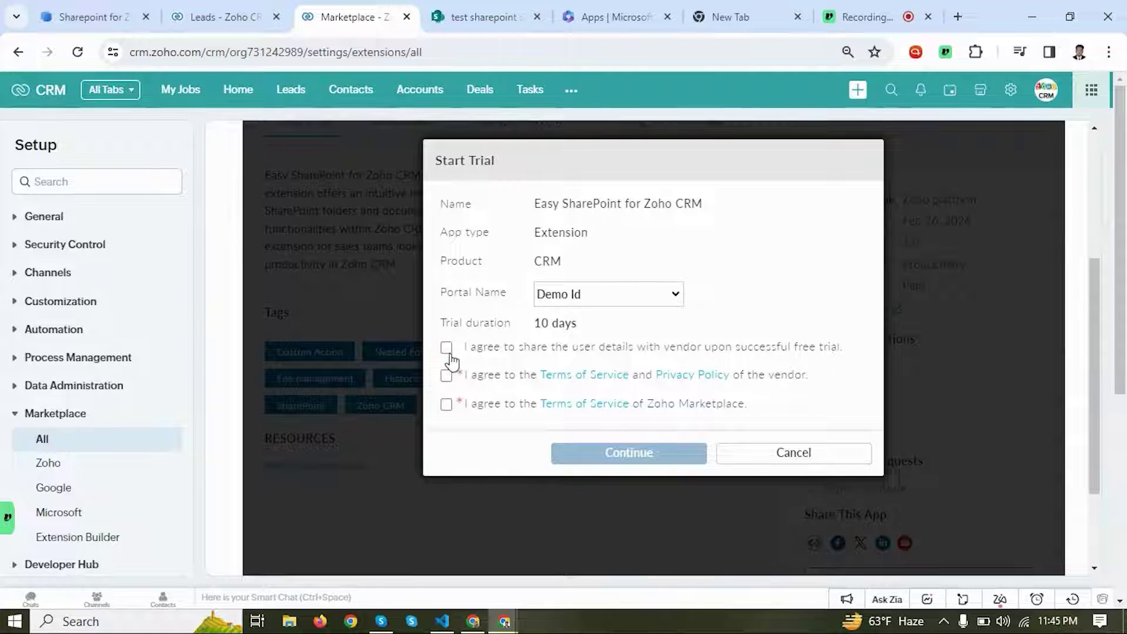
left_click(447, 347)
left_click(447, 375)
left_click(447, 404)
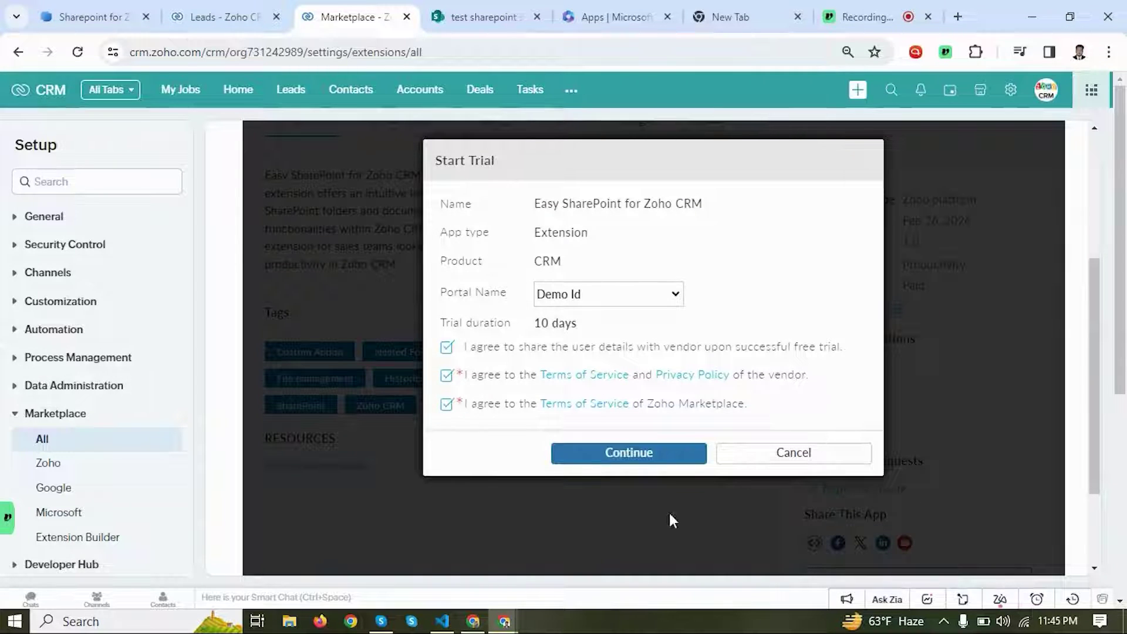
left_click(650, 465)
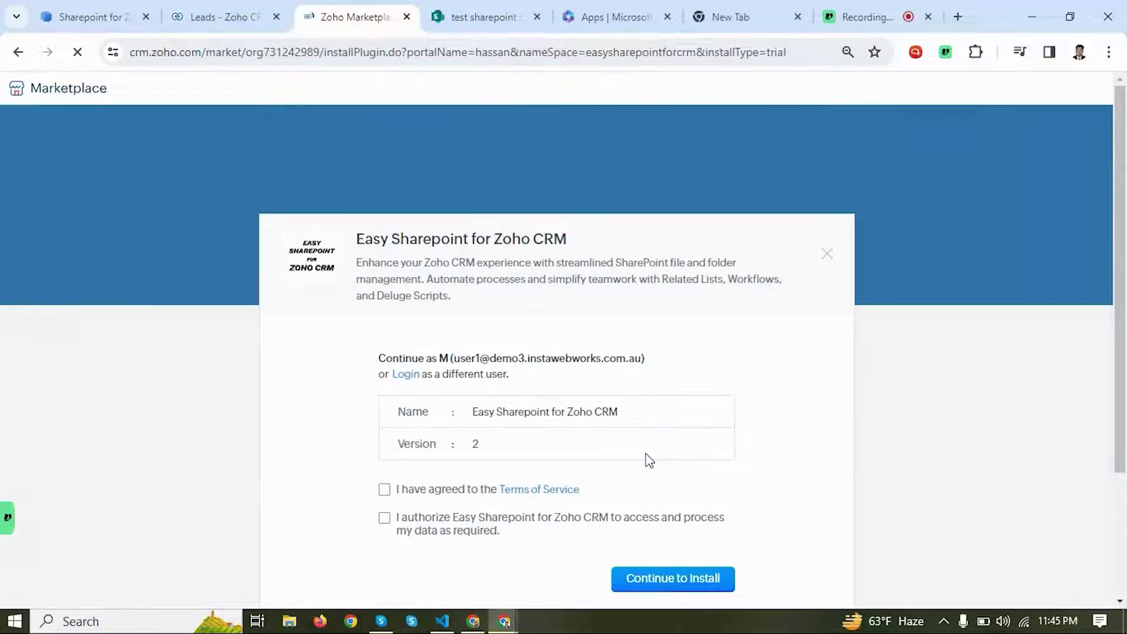
Step: Accept the terms and CRM access authorization, then install the extension for all users
left_click(385, 489)
left_click(384, 518)
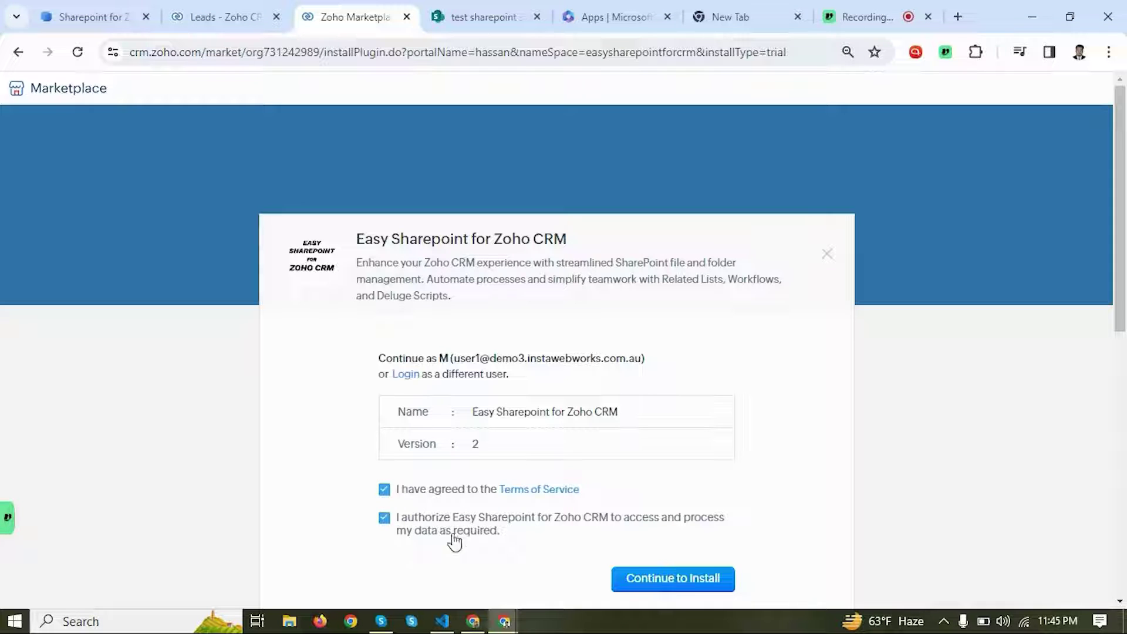
left_click(655, 581)
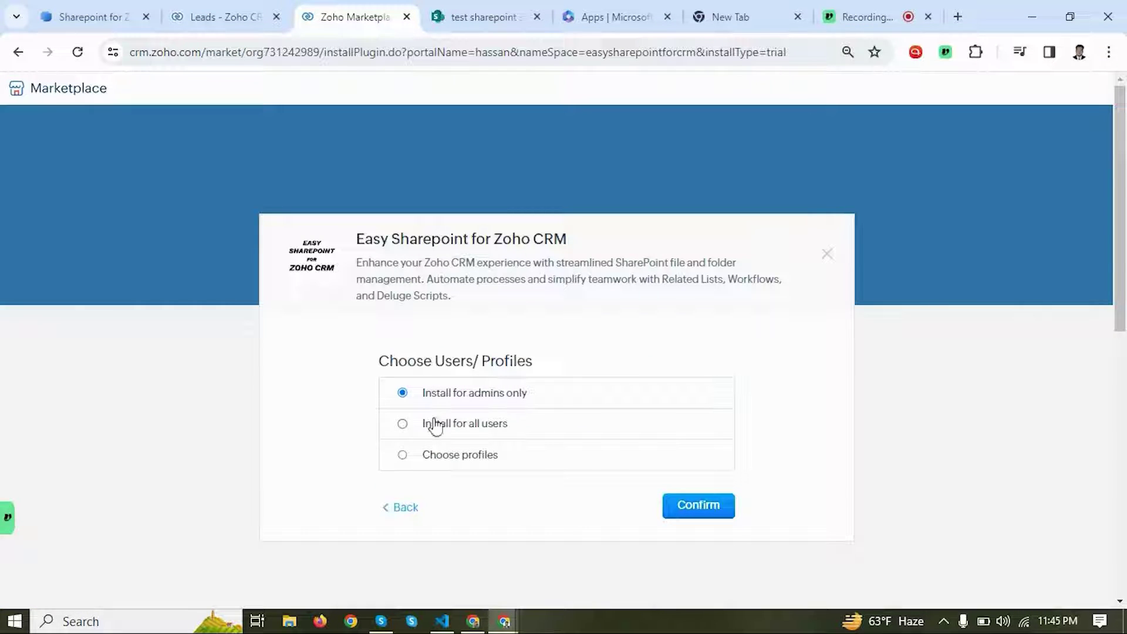
left_click(403, 425)
left_click(688, 508)
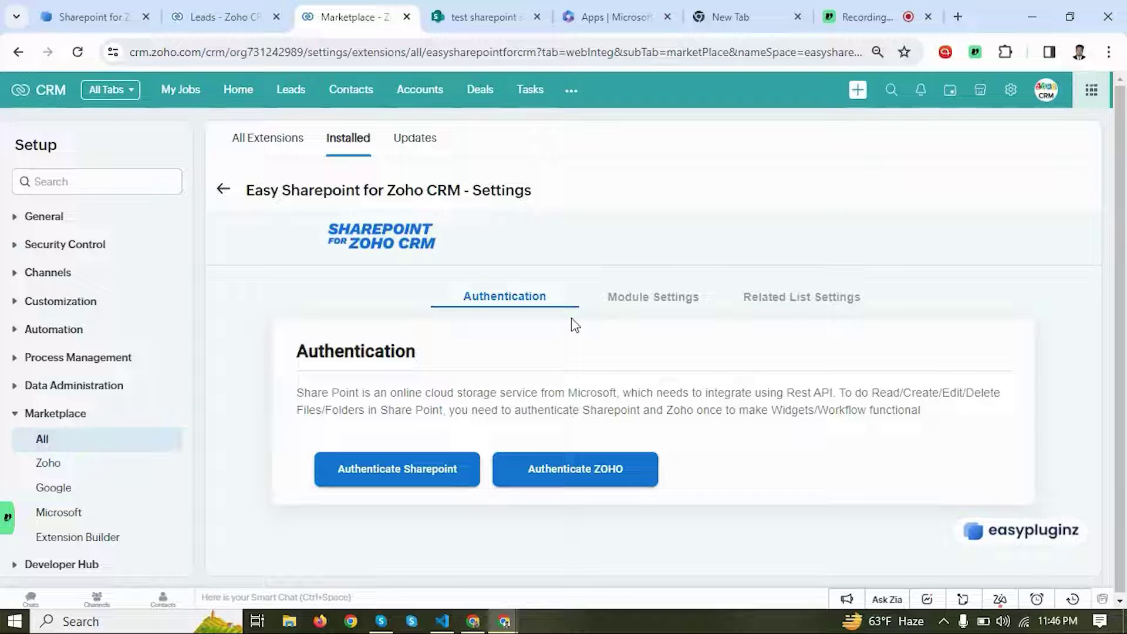
Step: Authenticate the extension with SharePoint using the already signed-in Microsoft account
left_click(423, 468)
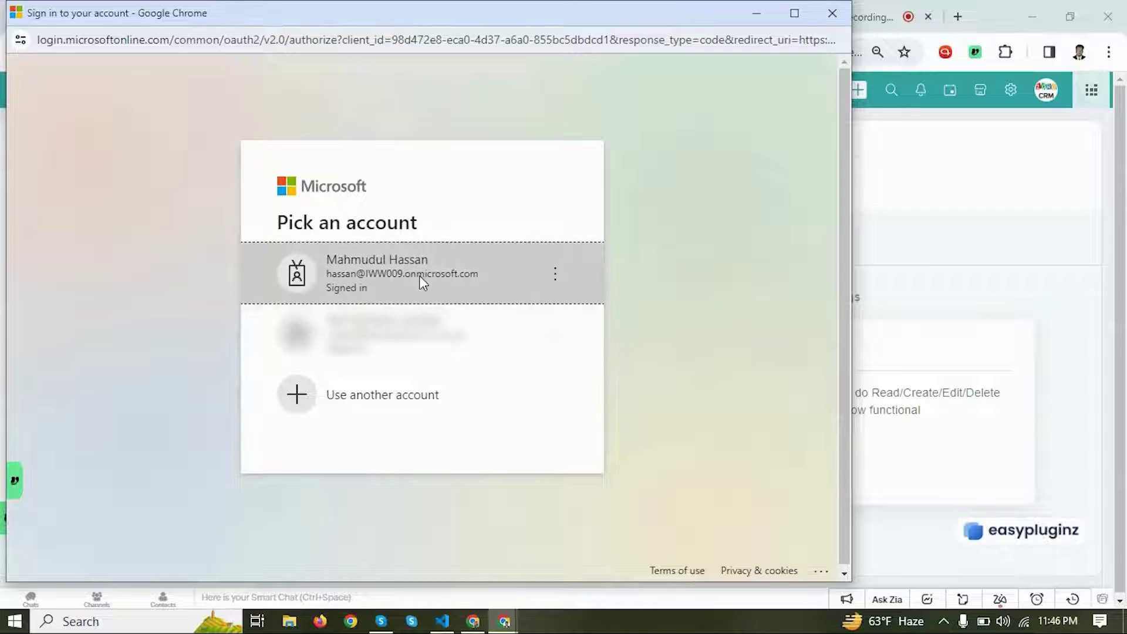
left_click(422, 282)
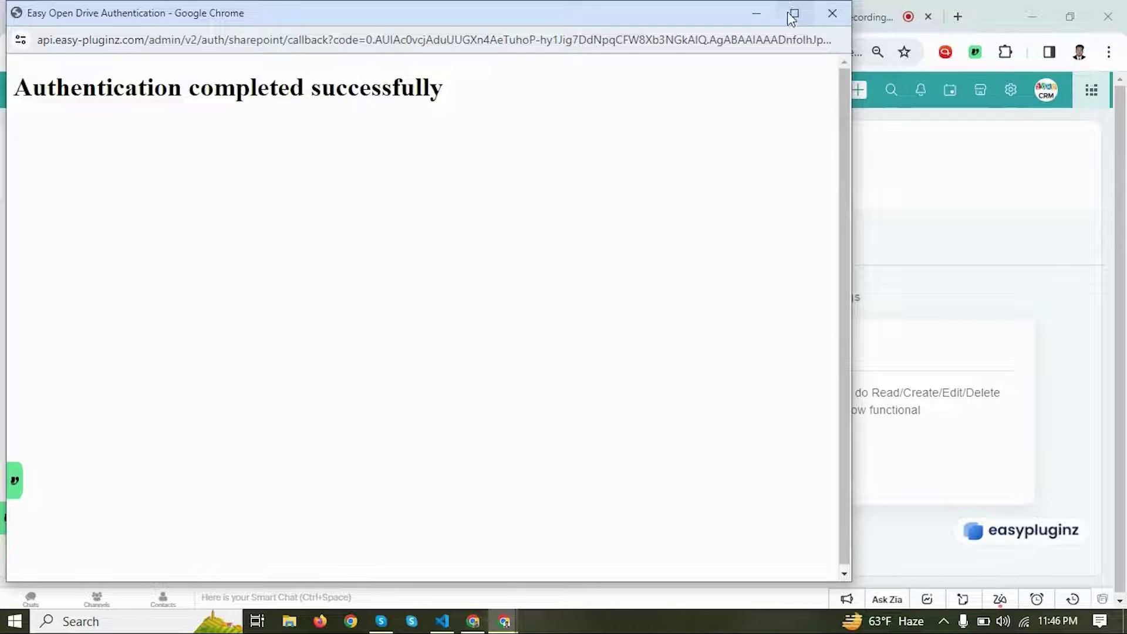
left_click(756, 14)
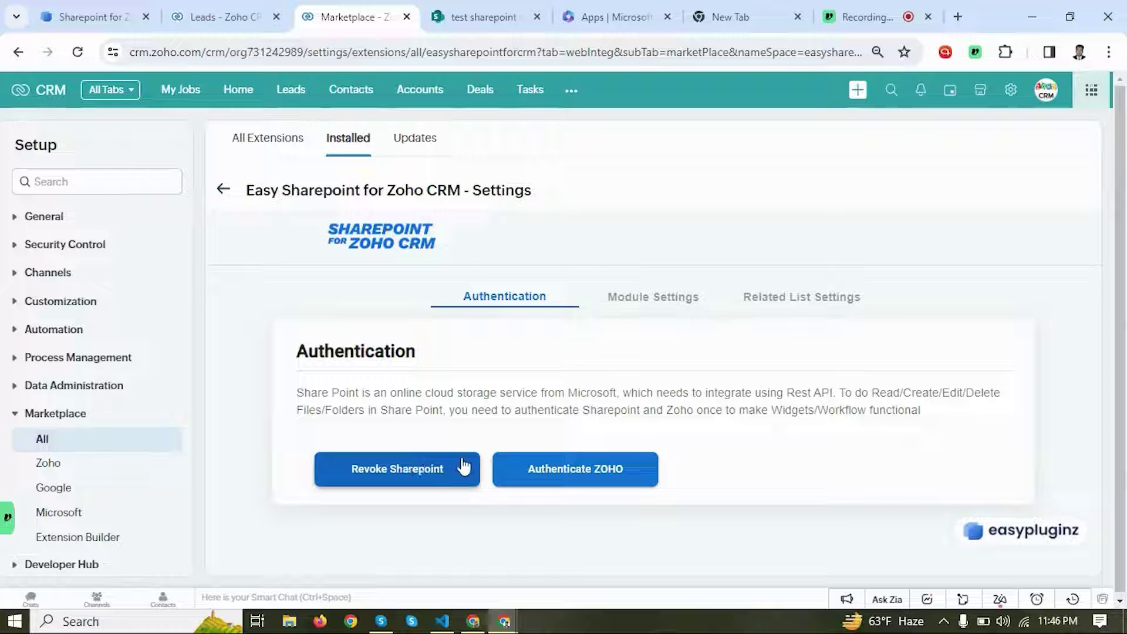
Step: Close the finished SharePoint authentication window
mouse_move(505, 620)
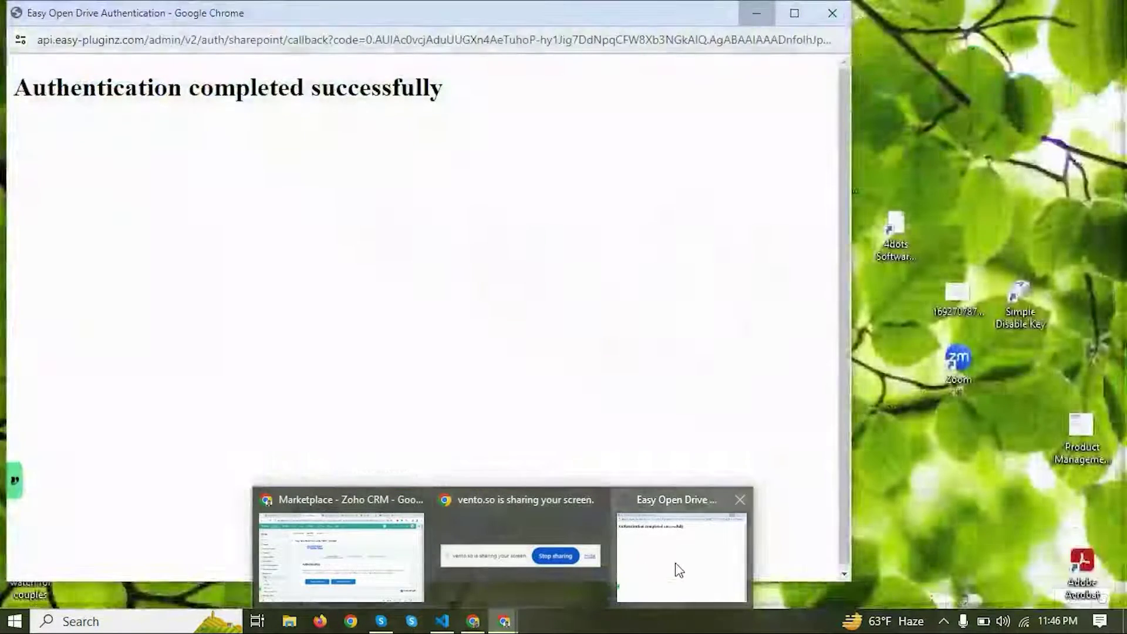
left_click(680, 570)
left_click(832, 14)
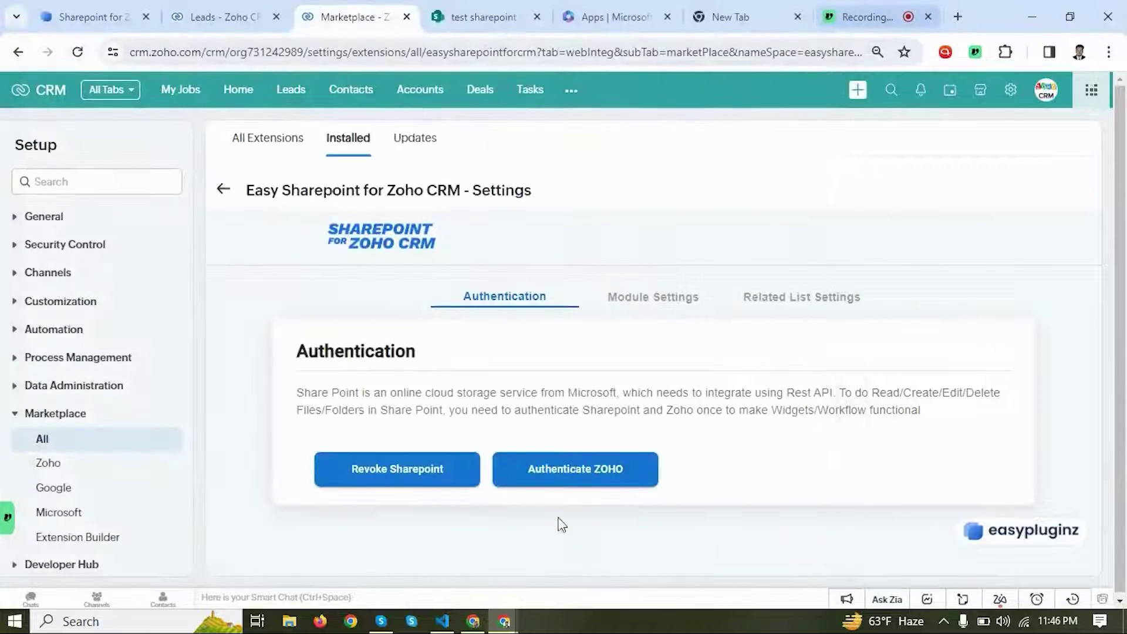
Step: Authenticate with Zoho for the Demo Id organisation and accept the requested permissions
left_click(592, 479)
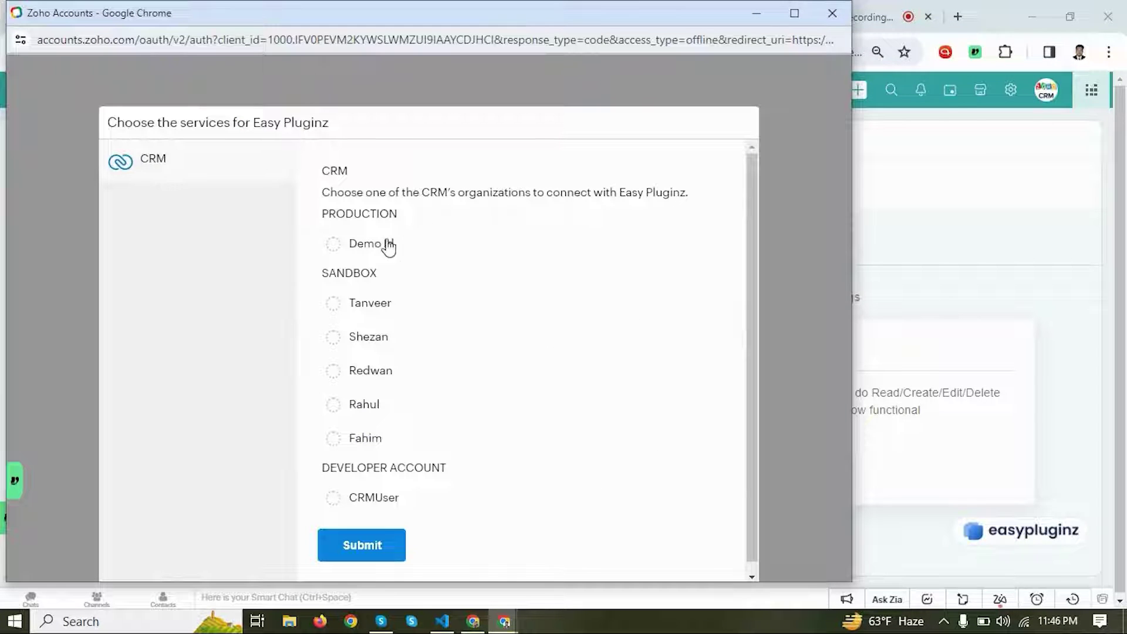
left_click(372, 244)
left_click(382, 549)
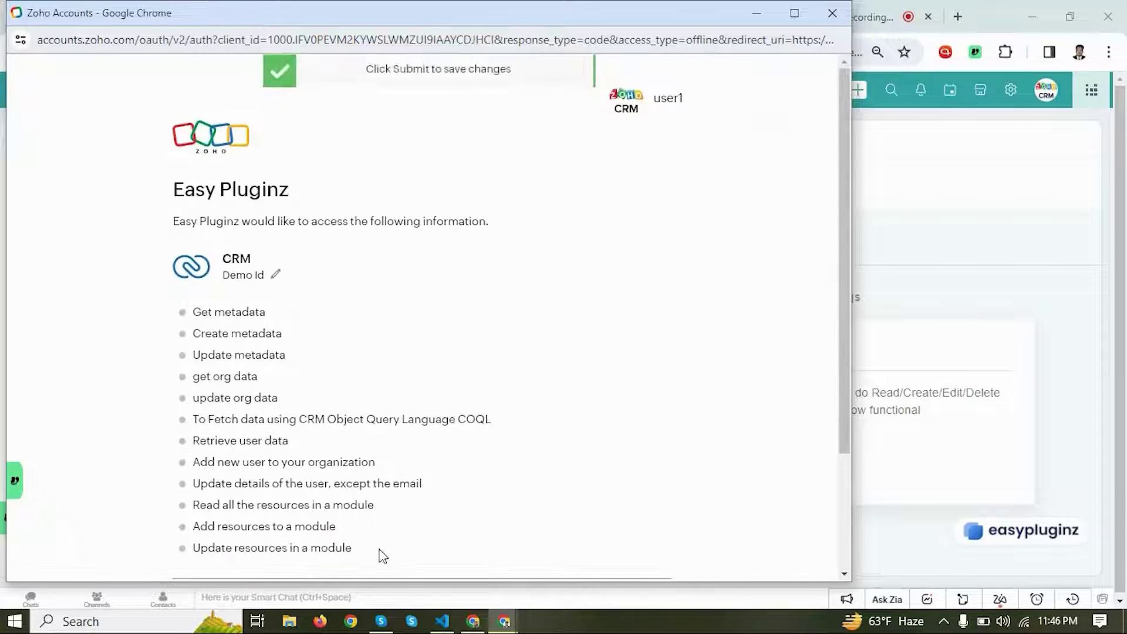
scroll(415, 486, "down", 3)
left_click(242, 498)
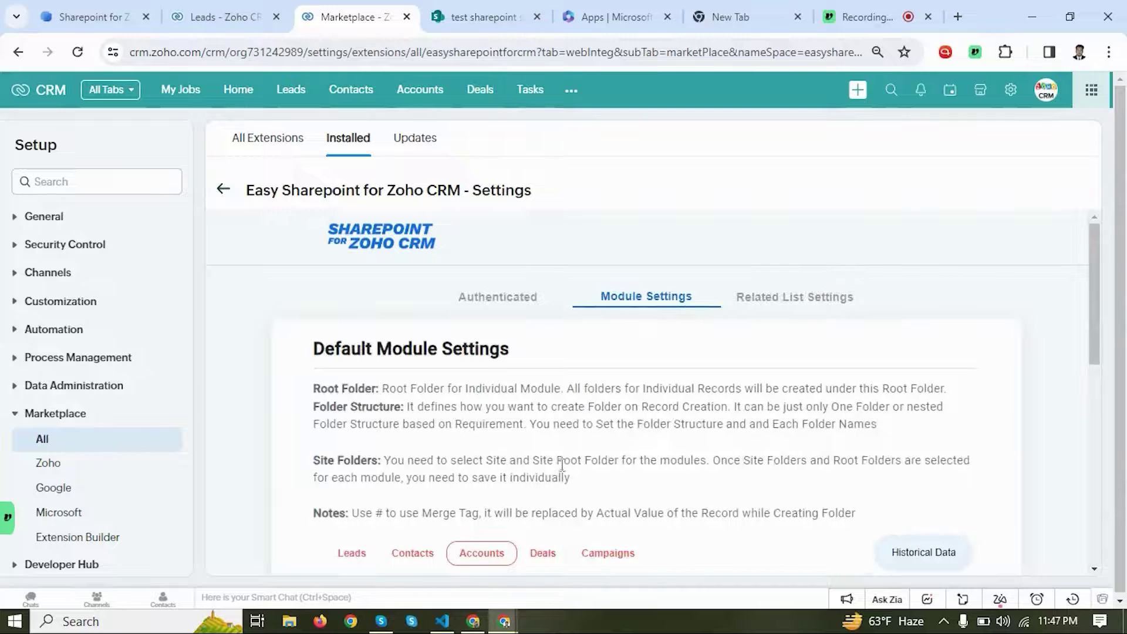
scroll(631, 463, "down", 3)
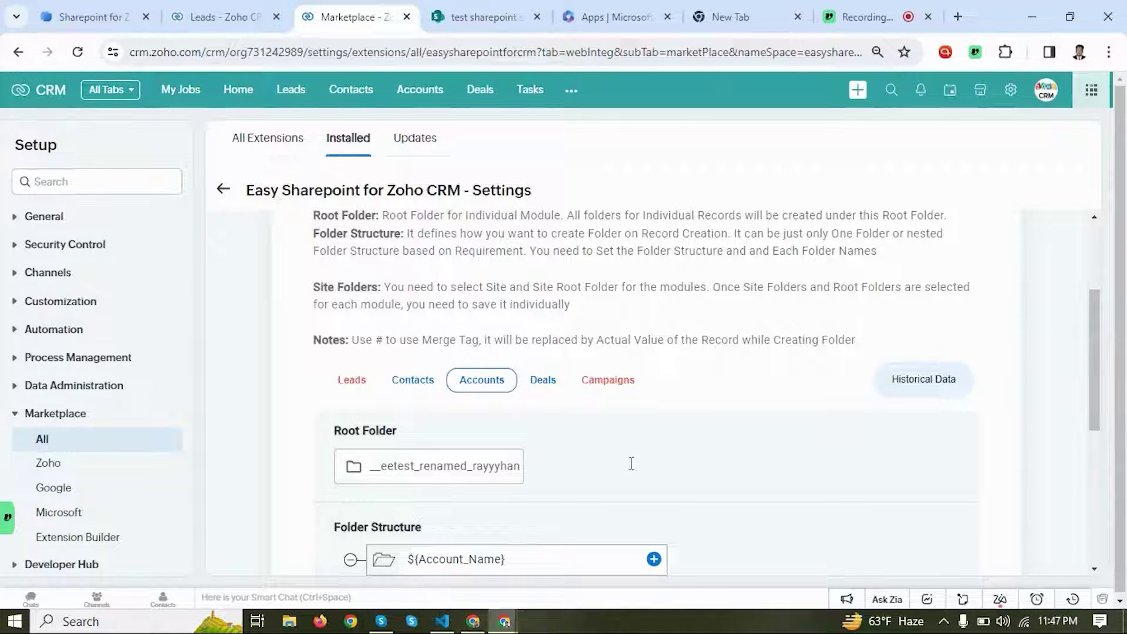
scroll(631, 464, "up", 1)
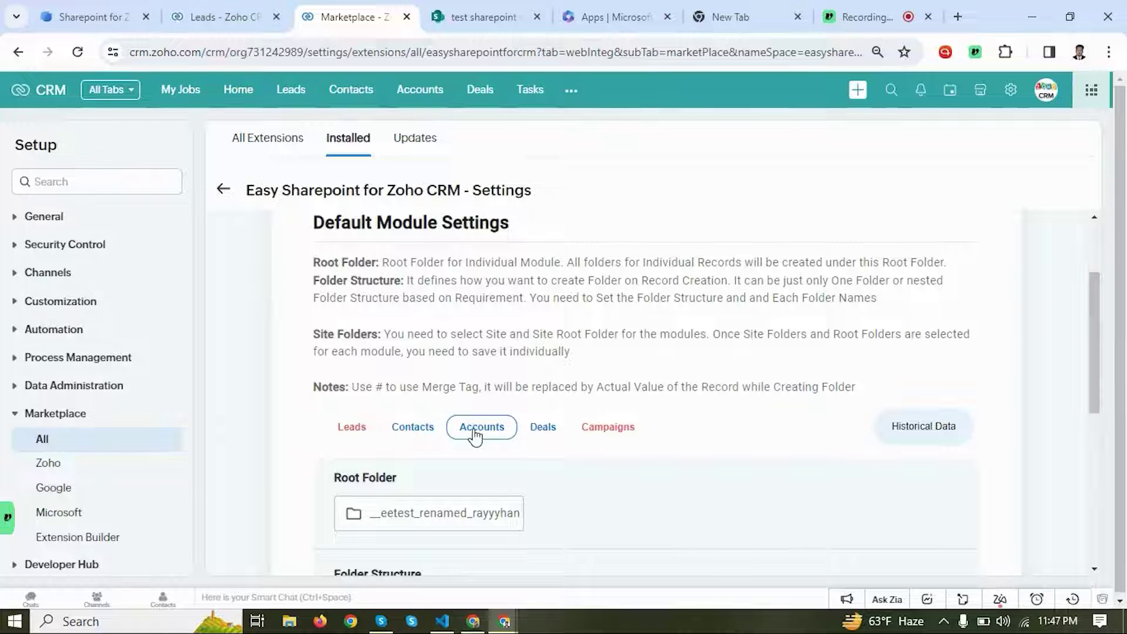
scroll(473, 433, "down", 1)
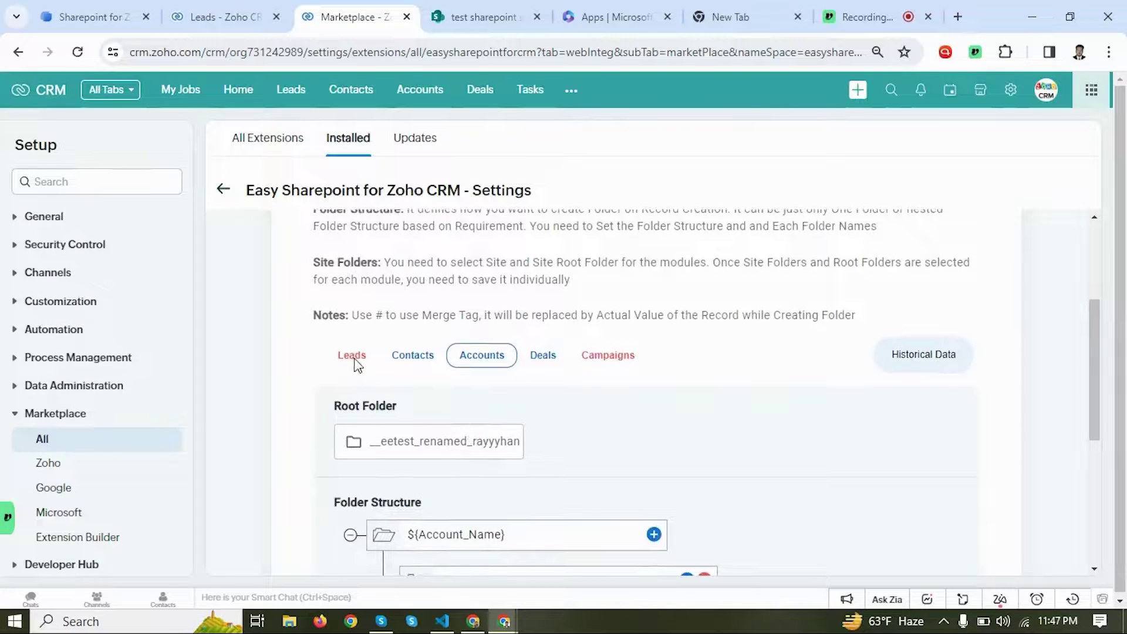
Step: For Leads, choose 'test sharepoint site' with its Documents library as root drive
left_click(354, 361)
scroll(363, 370, "down", 1)
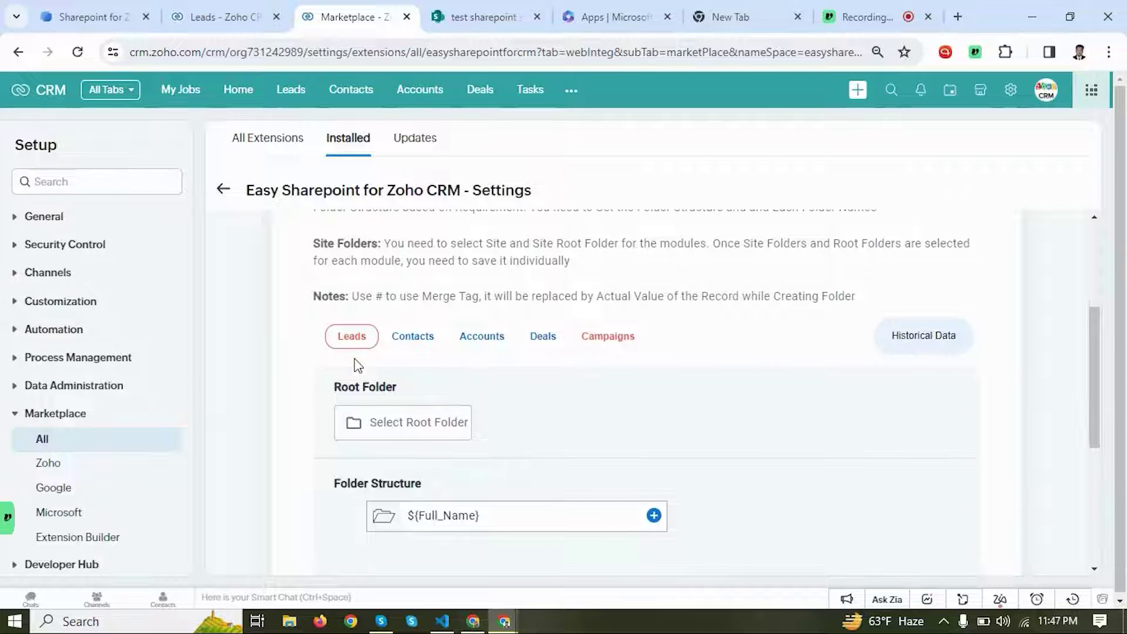
left_click(406, 438)
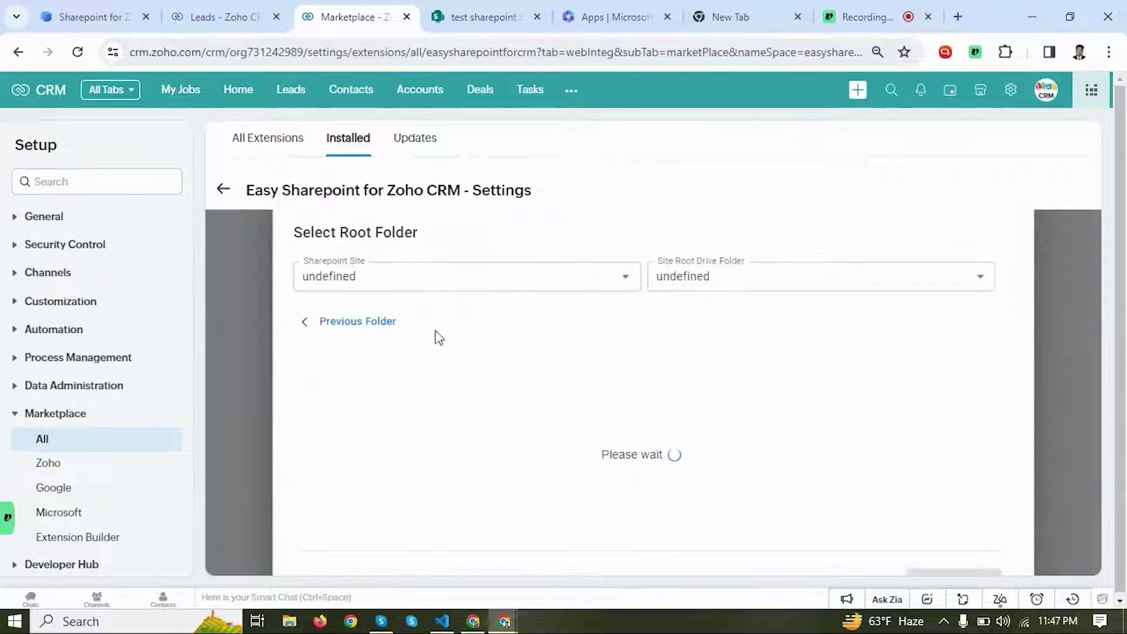
left_click(423, 275)
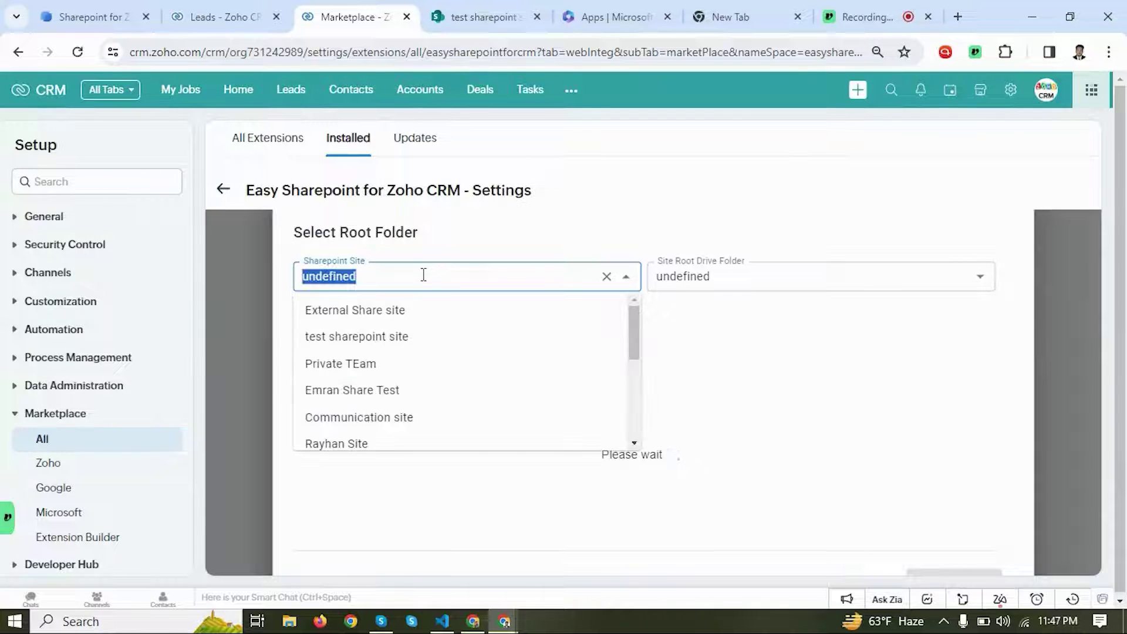
left_click(389, 340)
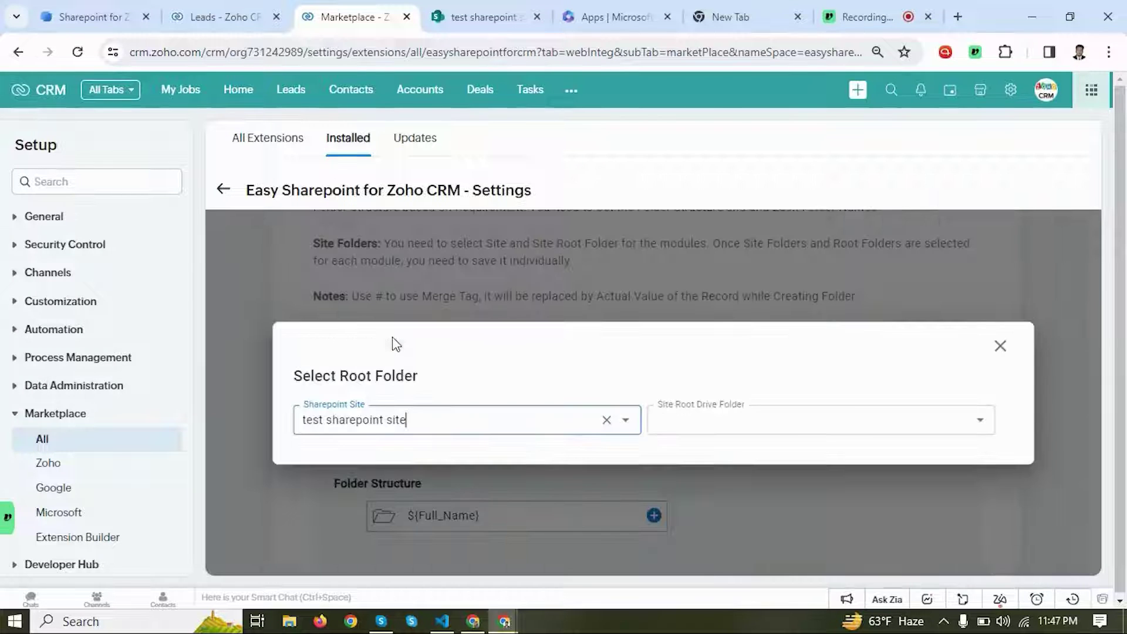
left_click(748, 417)
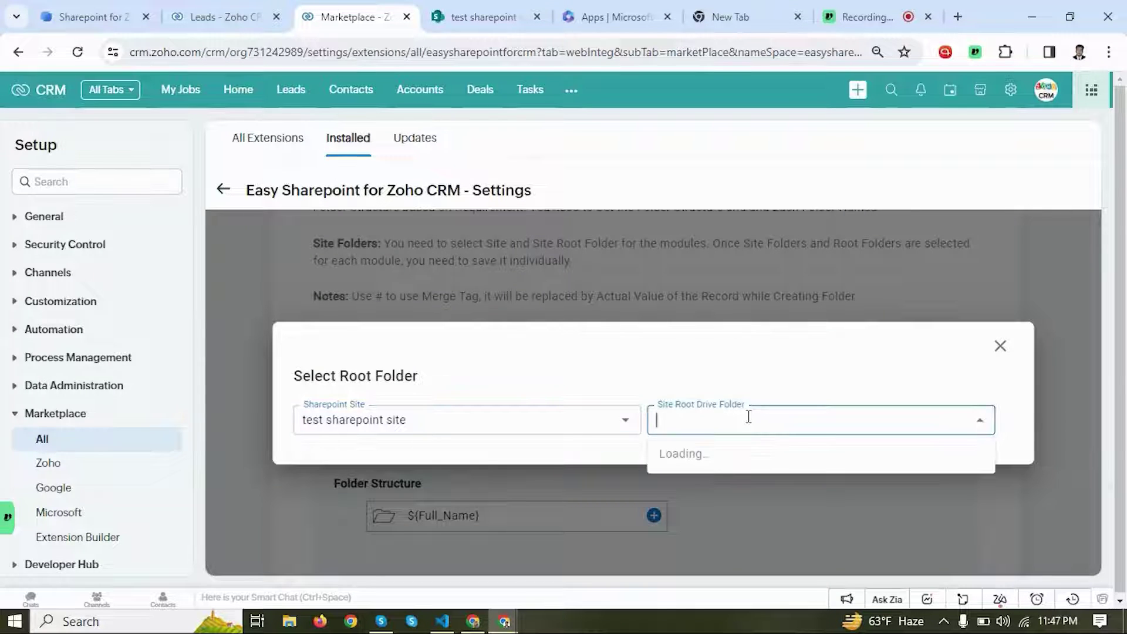
left_click(712, 457)
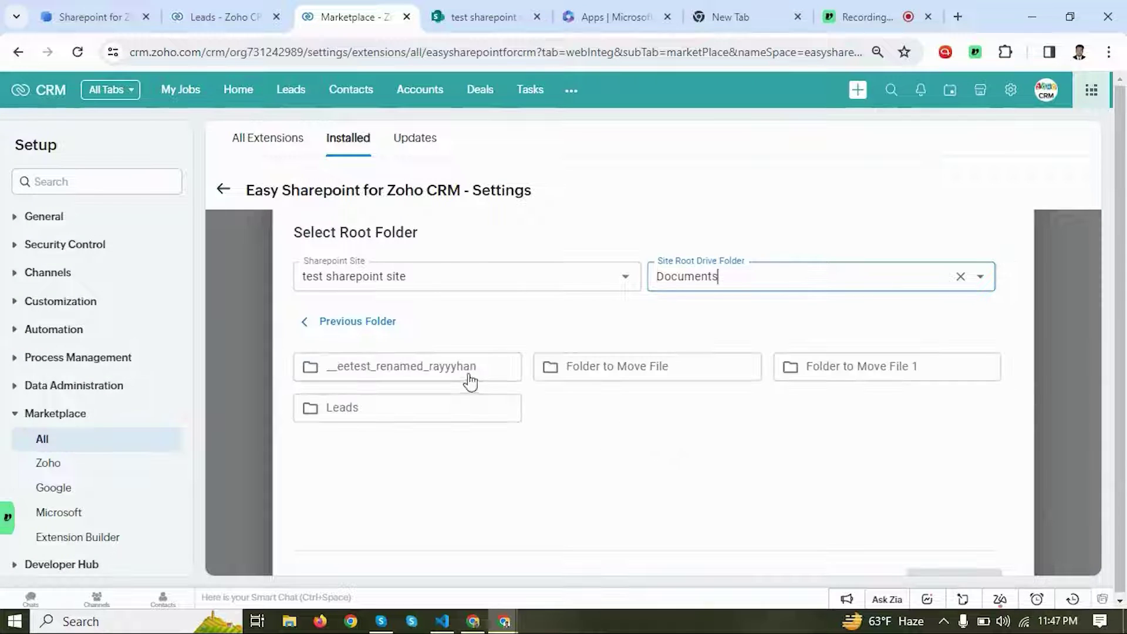
Step: Select and confirm the Leads folder as the root folder
left_click(620, 409)
left_click(428, 402)
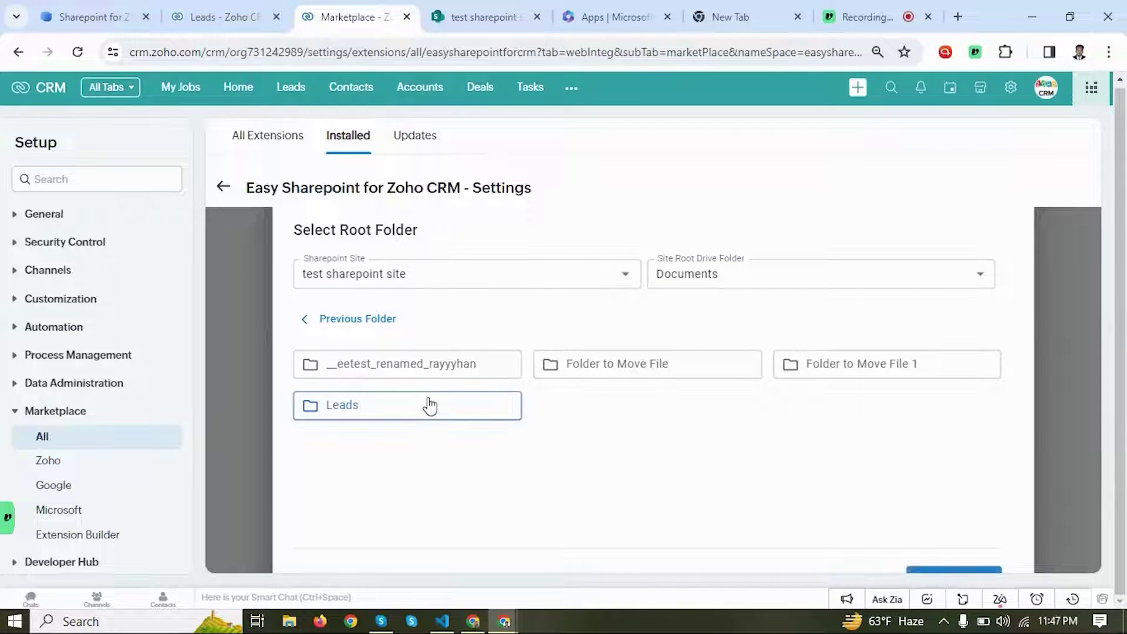
left_click(936, 577)
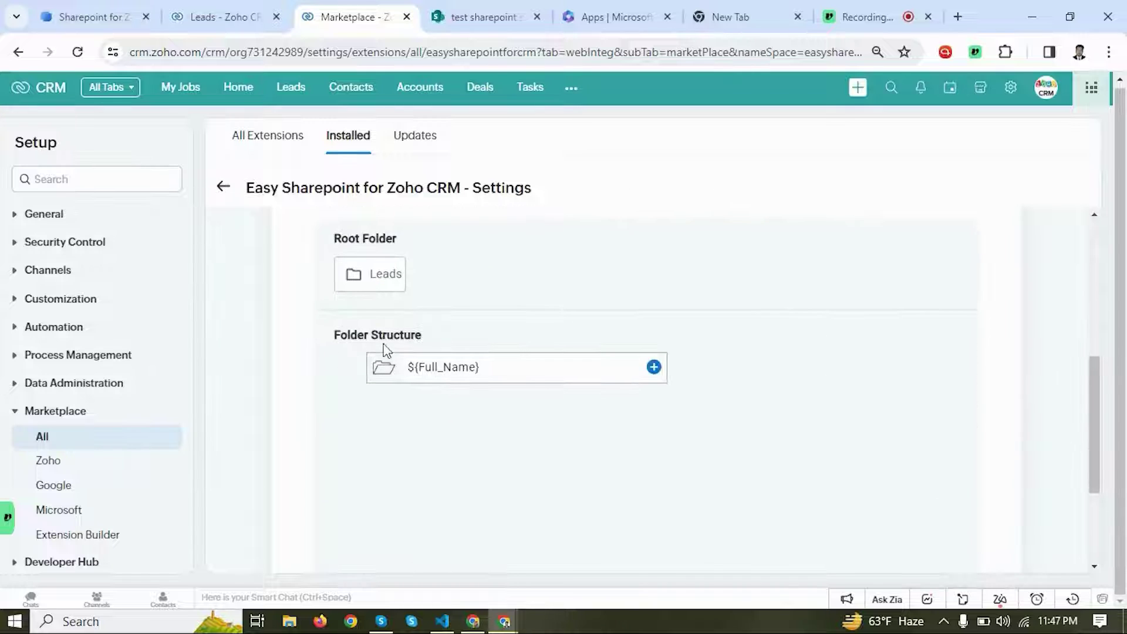
Step: Replace the ${Full_Name} folder structure with ${Last_Name} - Folder
left_click(503, 367)
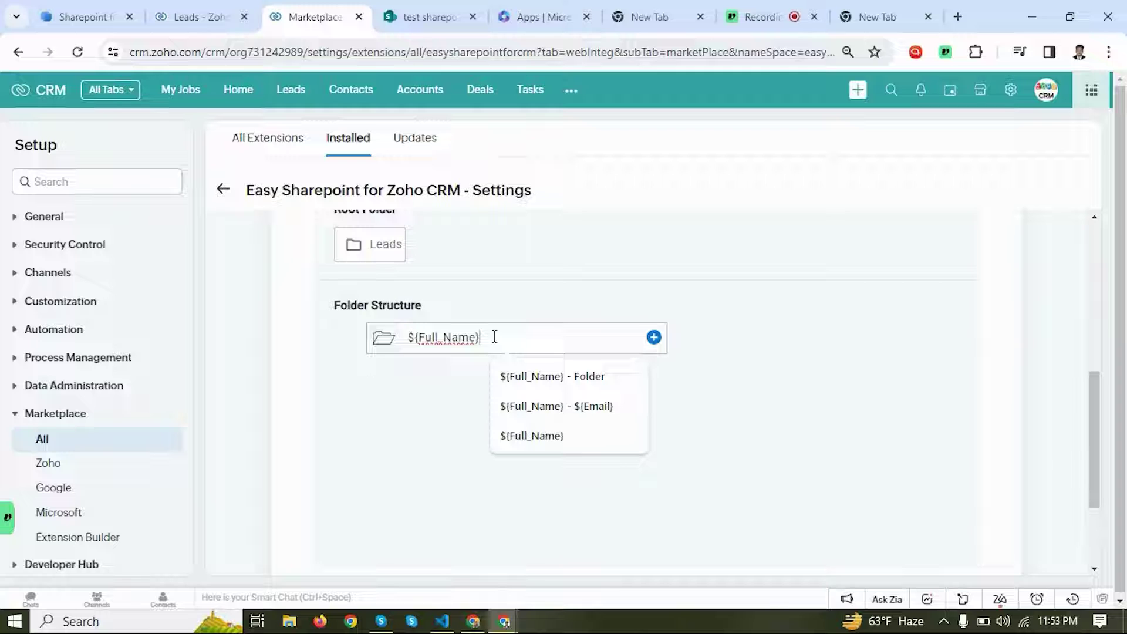
key("BackSpace")
key("BackSpace")
key("BackSpace")
key("BackSpace")
key("BackSpace")
key("BackSpace")
key("BackSpace")
key("BackSpace")
key("BackSpace")
key("BackSpace")
key("BackSpace")
key("BackSpace")
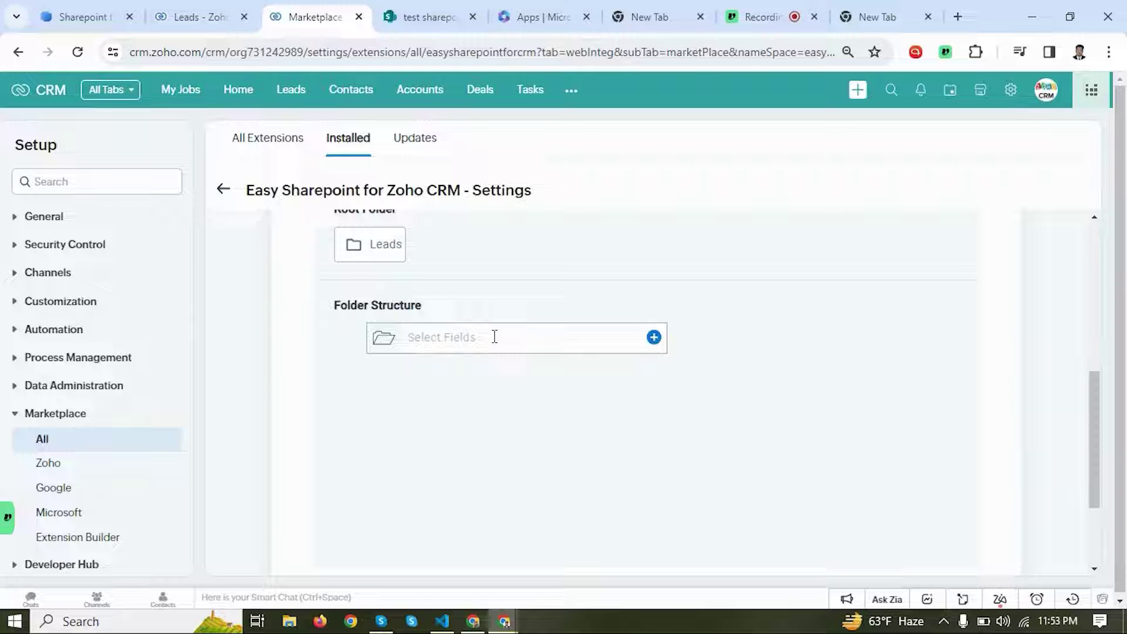
left_click(495, 339)
left_click(485, 379)
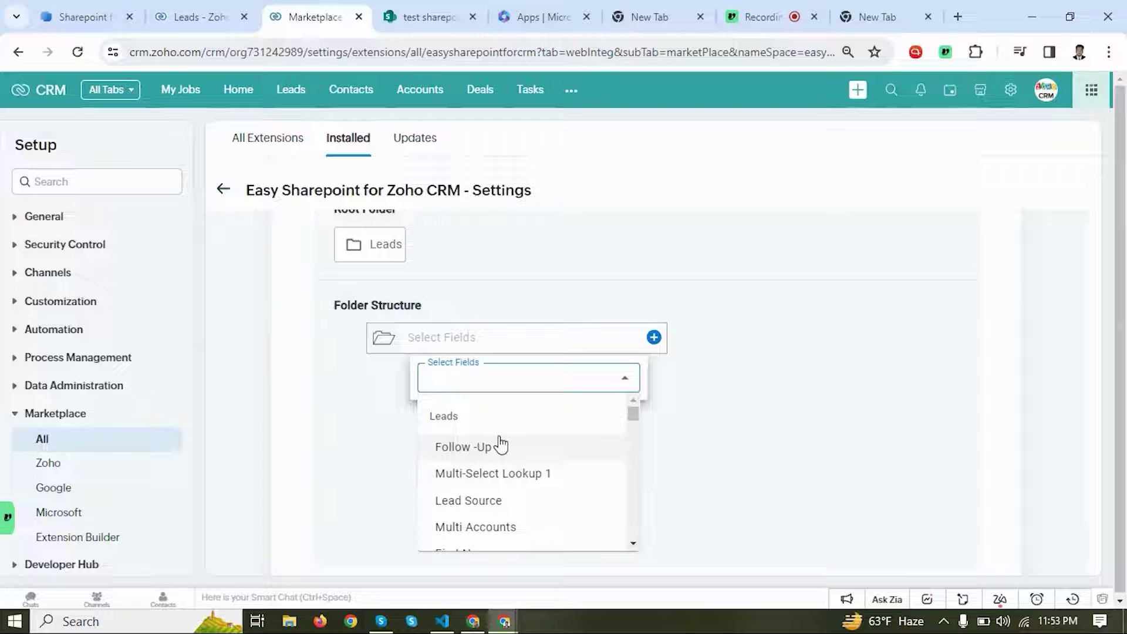
type("las")
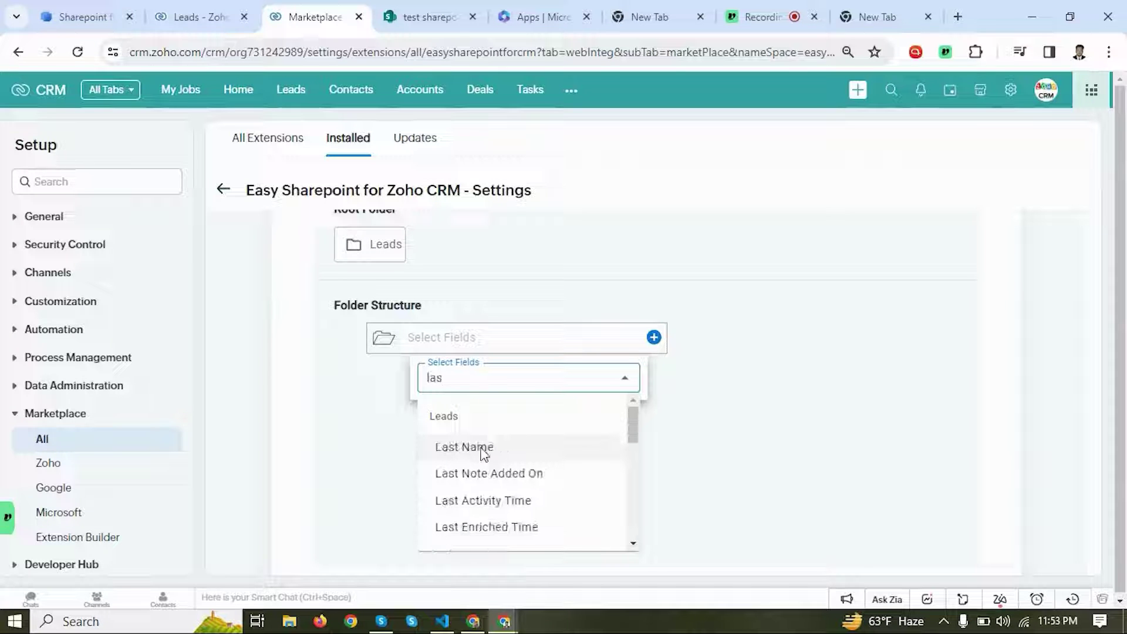
left_click(482, 452)
type("- Fold")
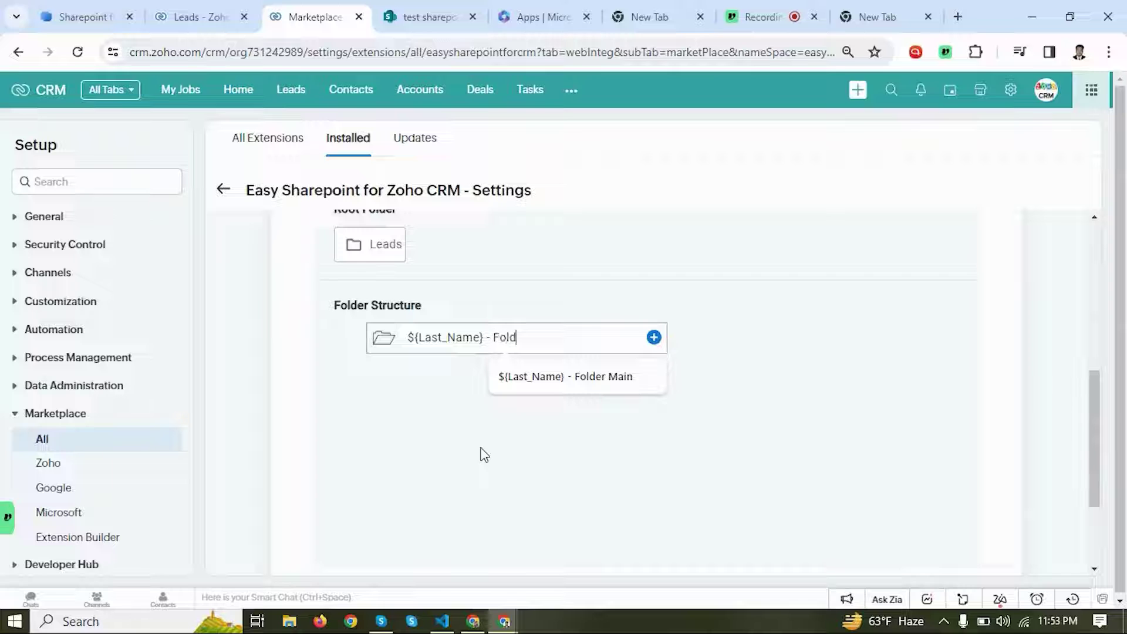
type("er")
left_click(574, 453)
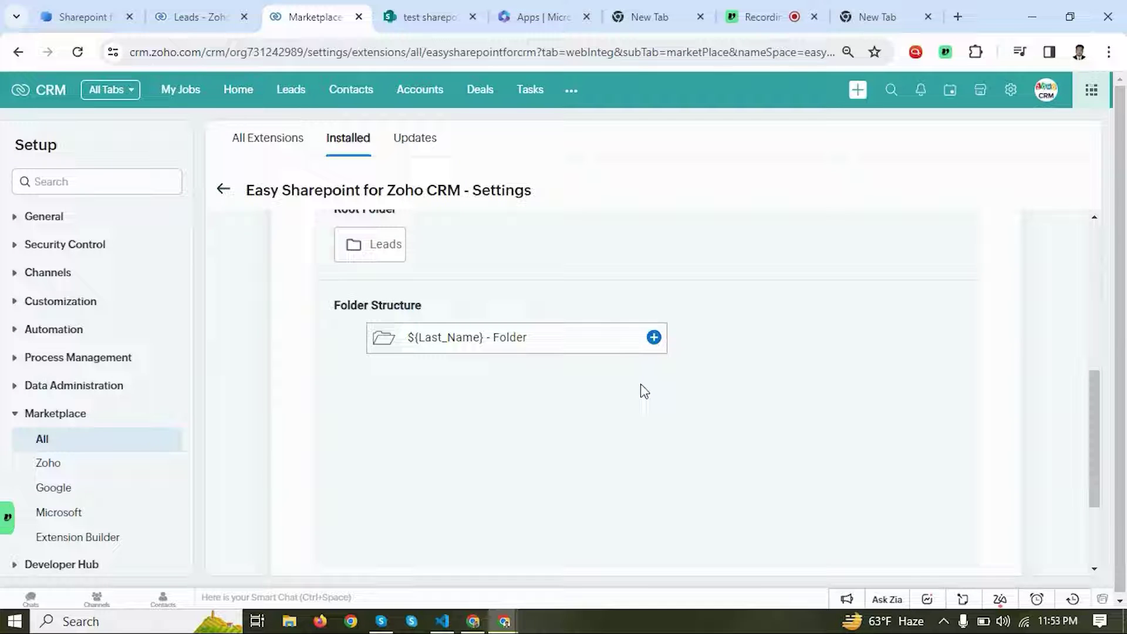
Step: Save the Leads settings changes and agree to the confirmation
scroll(644, 392, "down", 2)
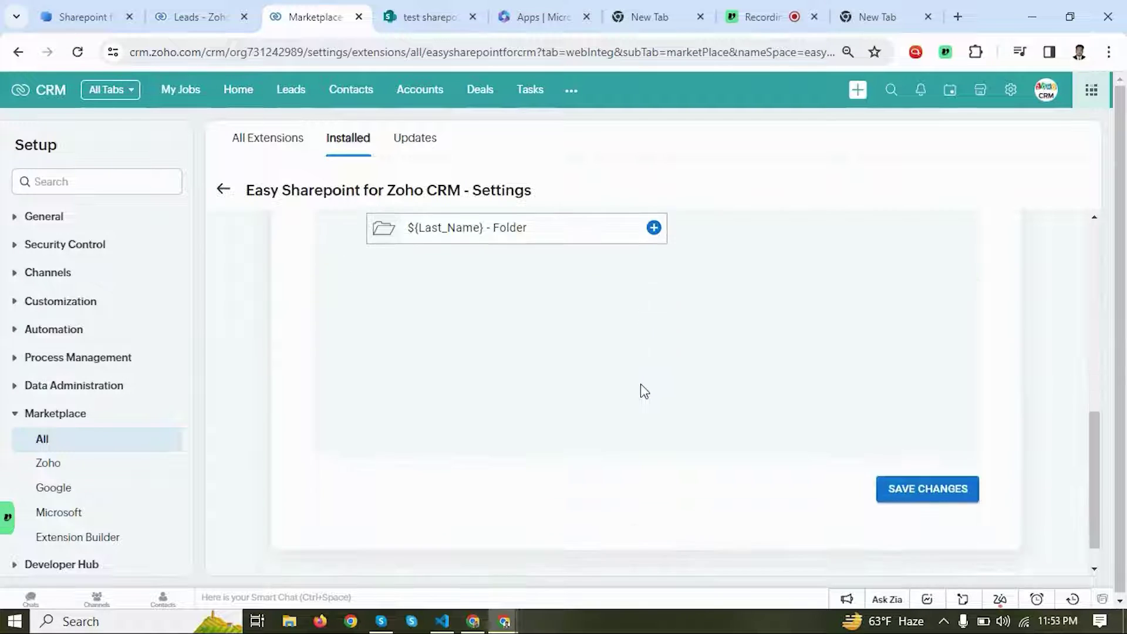
left_click(931, 498)
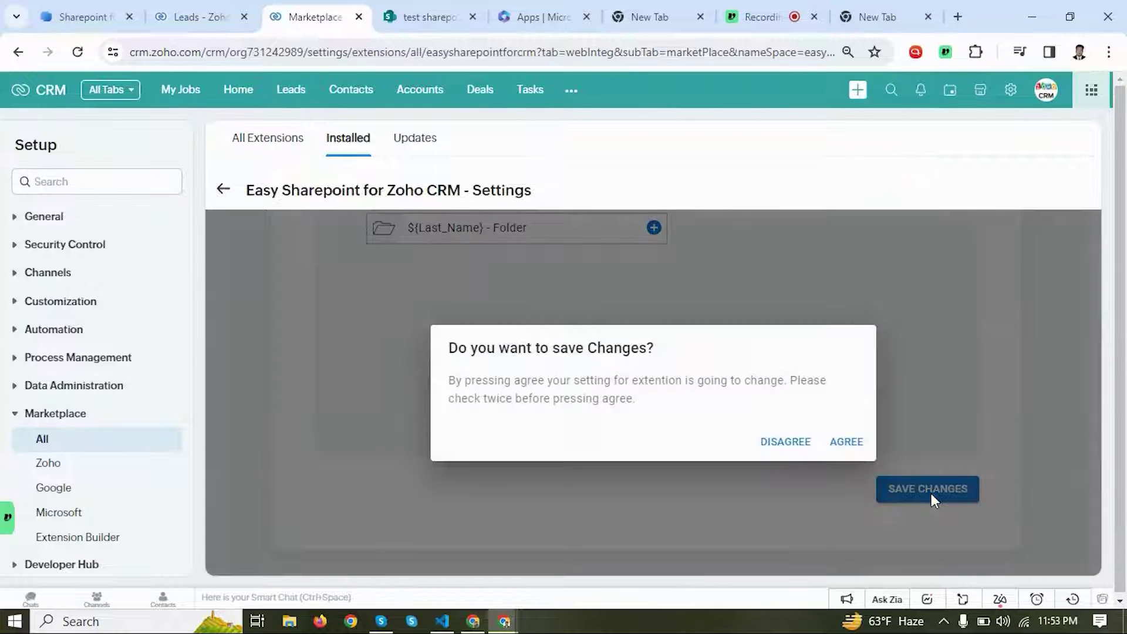
left_click(850, 445)
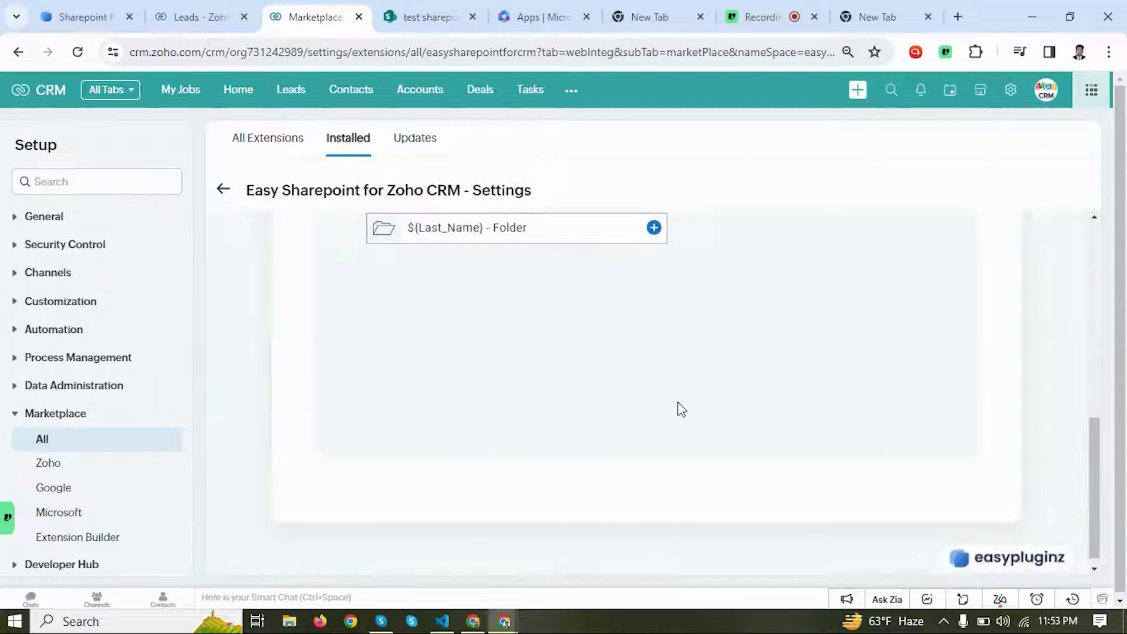
scroll(681, 409, "up", 3)
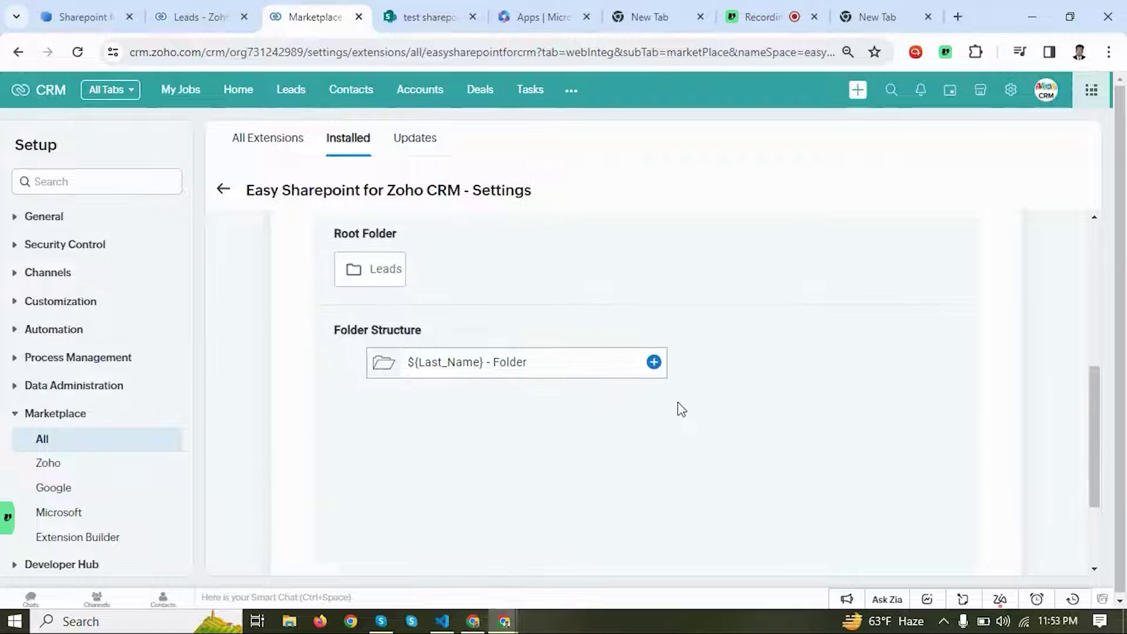
scroll(680, 407, "up", 2)
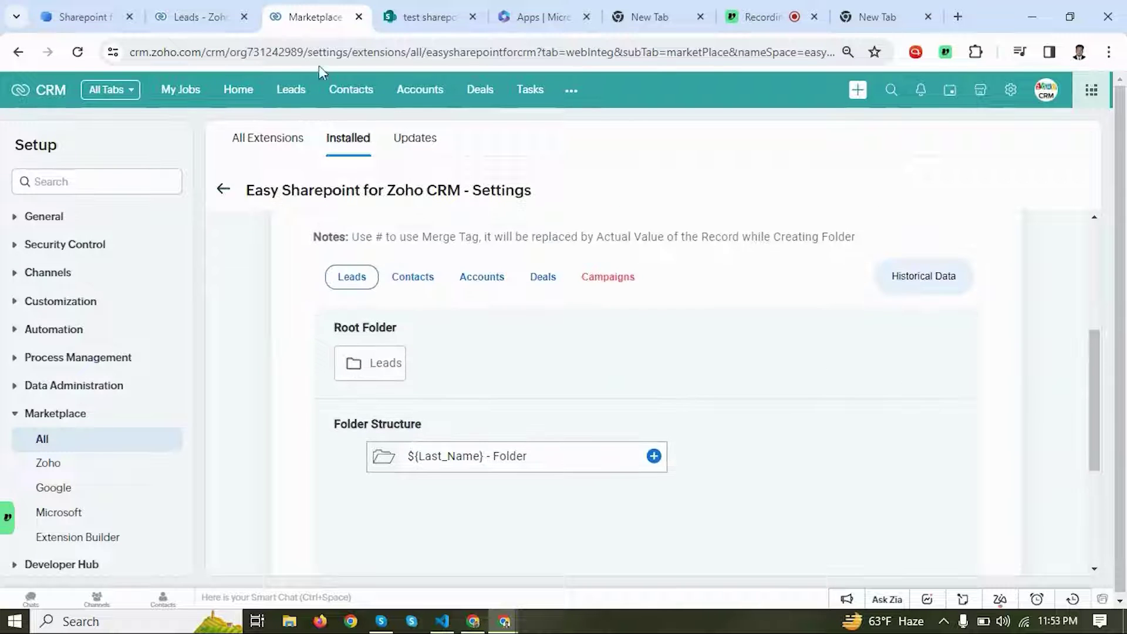
Step: Verify the test sharepoint site's Documents > Leads folder is empty, then return to Zoho CRM Leads
left_click(226, 11)
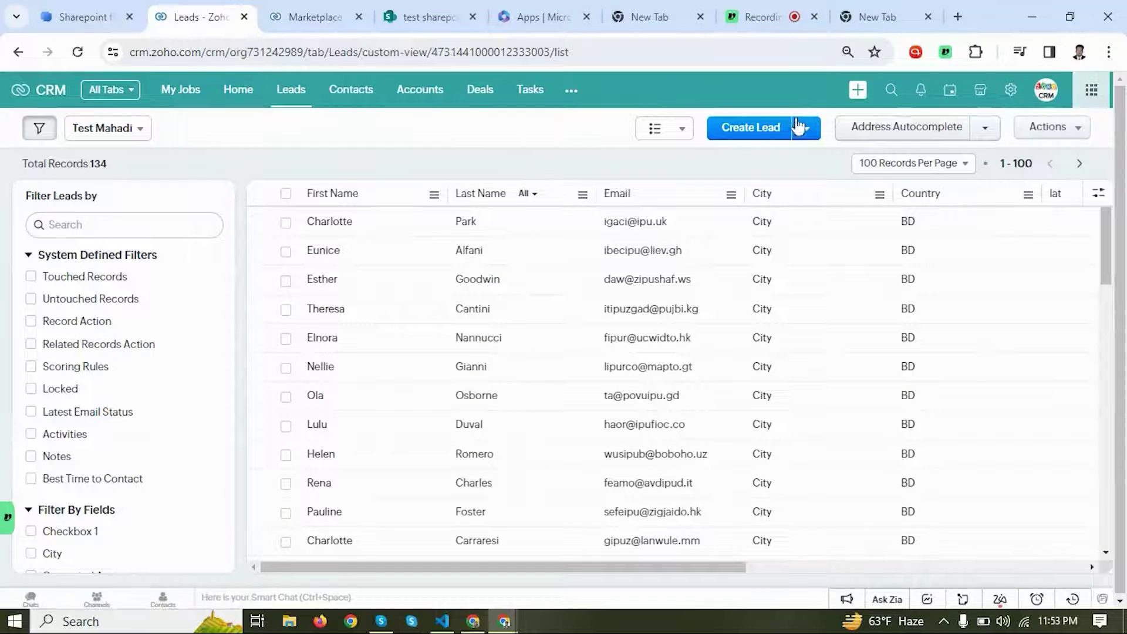
left_click(765, 132)
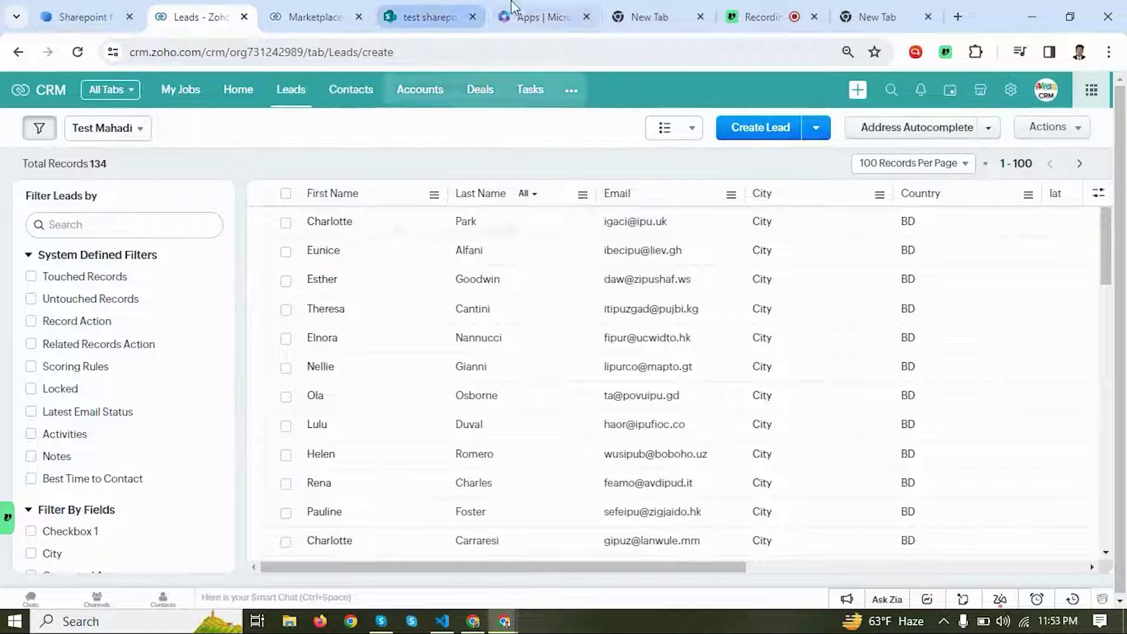
left_click(455, 8)
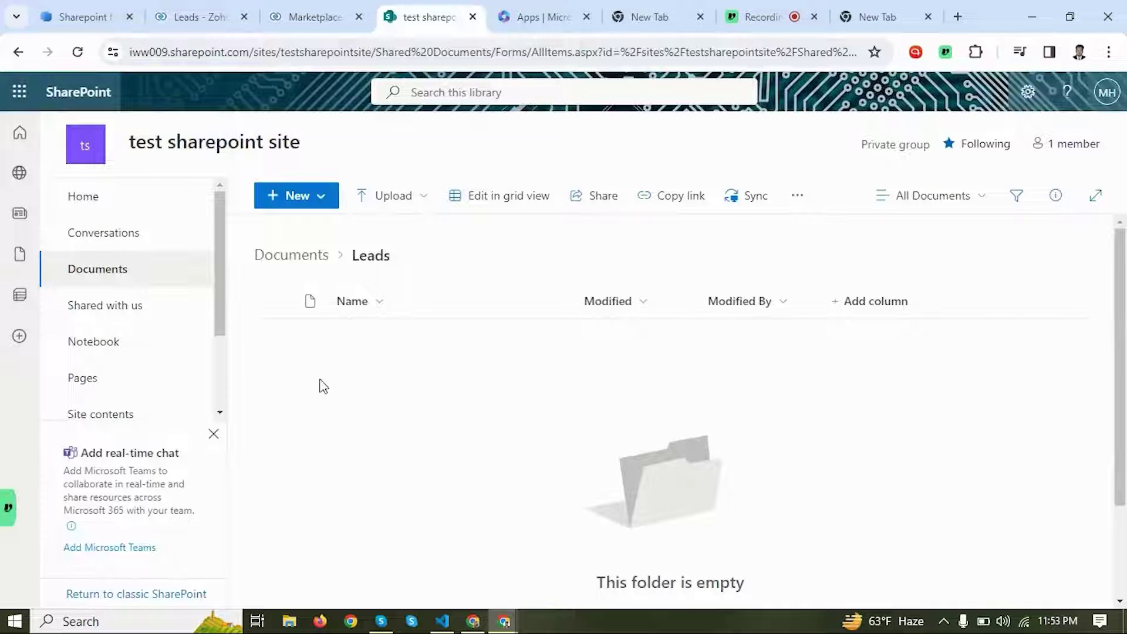
left_click(97, 271)
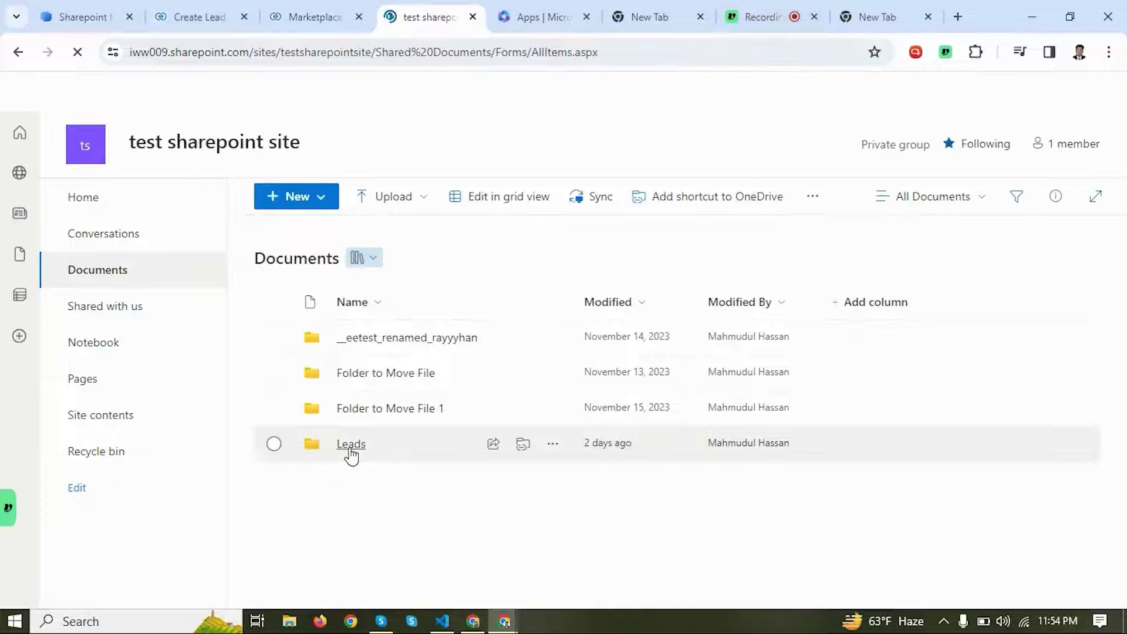
left_click(351, 448)
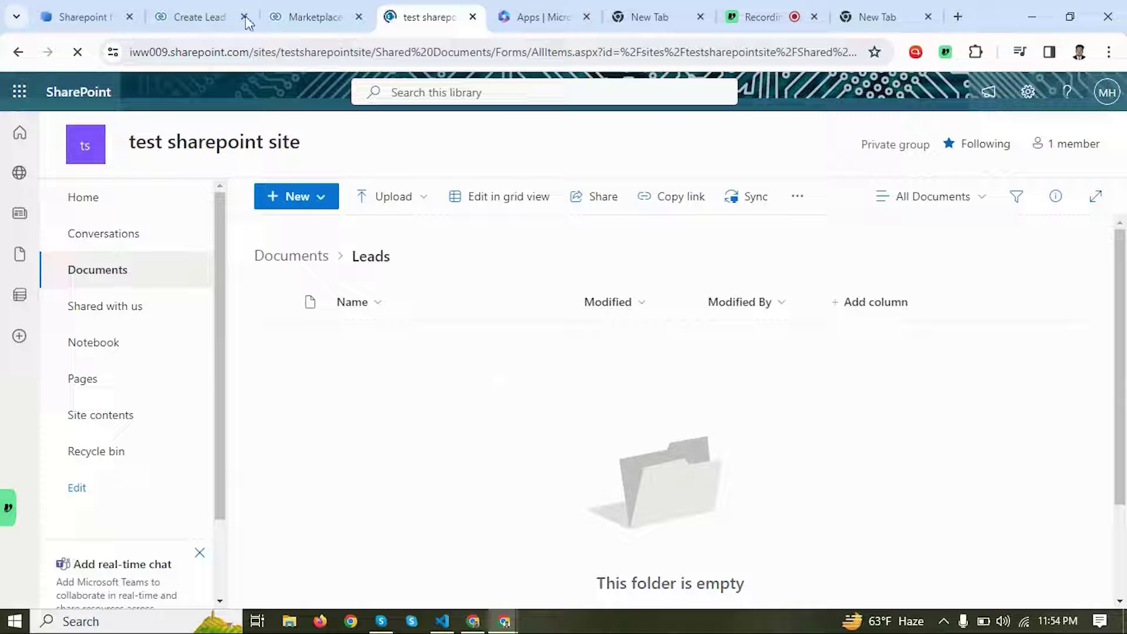
left_click(219, 17)
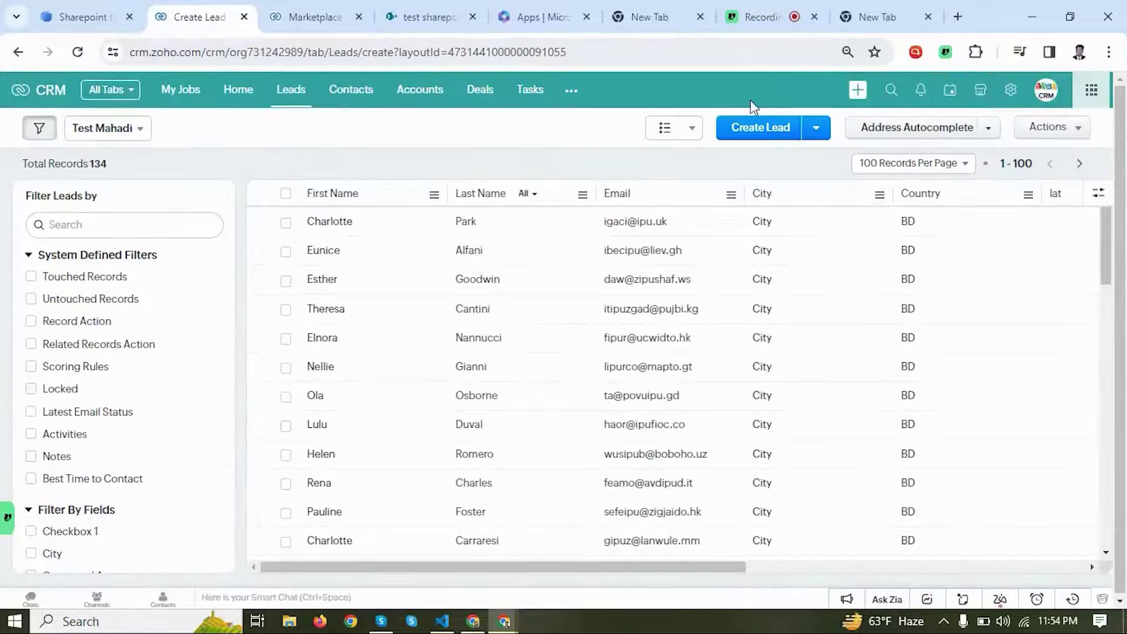
Step: Create and save a new lead, entering its last name and an email address
left_click(755, 124)
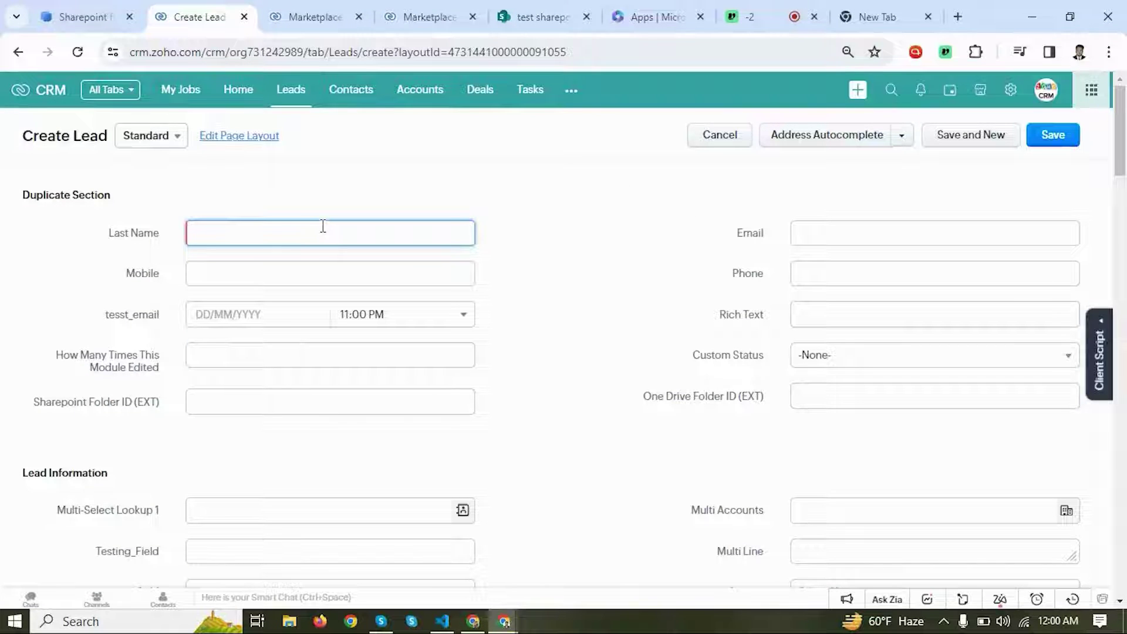
left_click(266, 231)
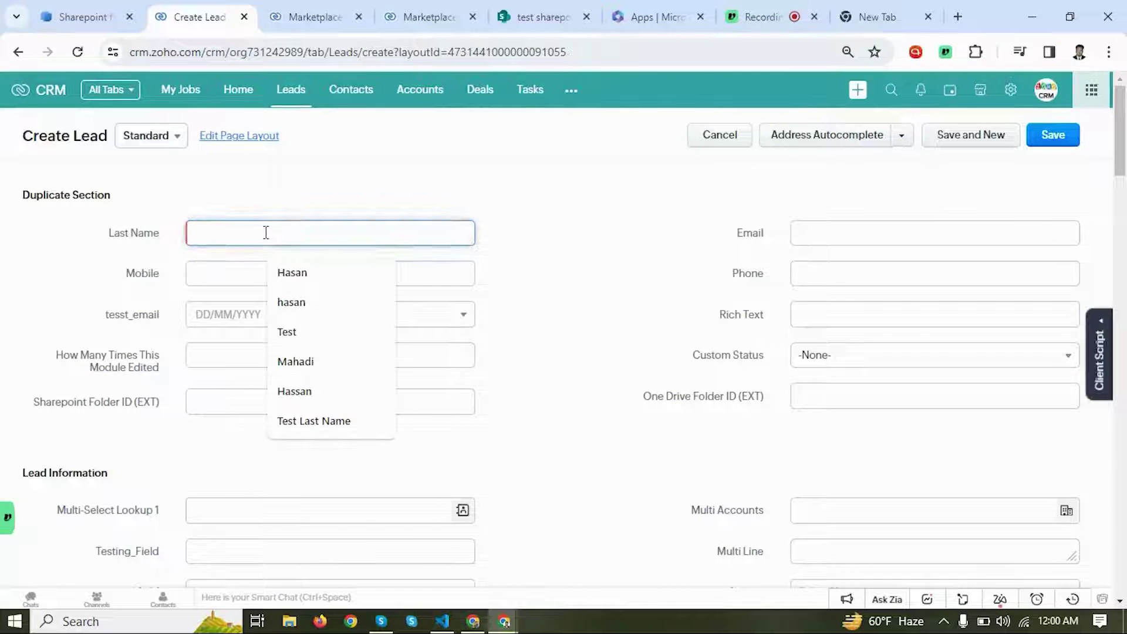
type("Hasan")
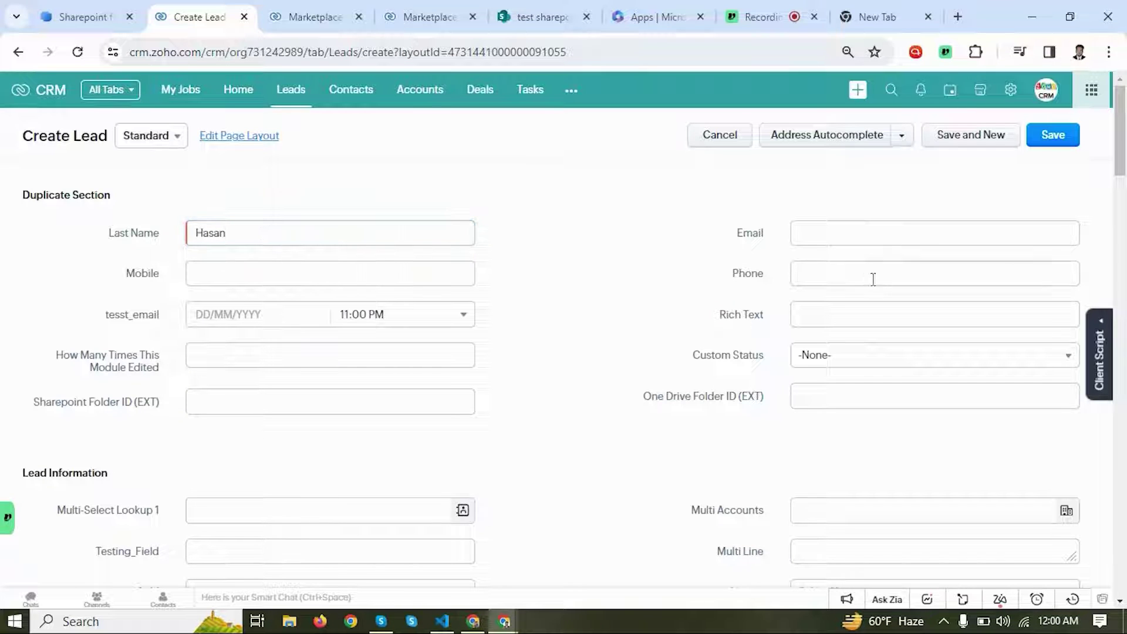
left_click(888, 244)
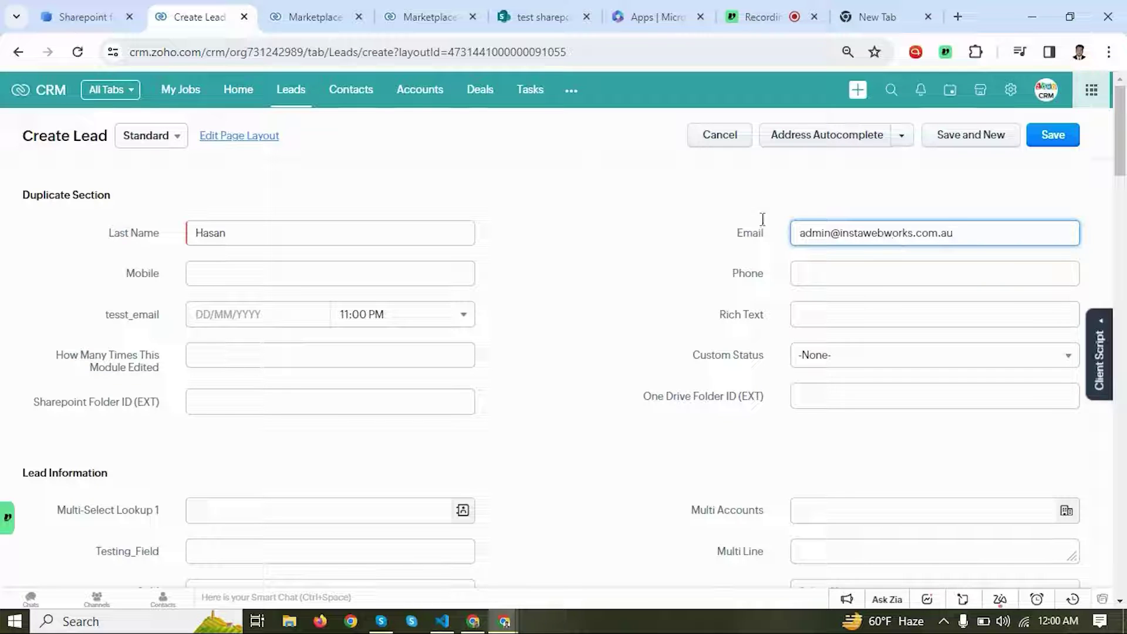
left_click(734, 221)
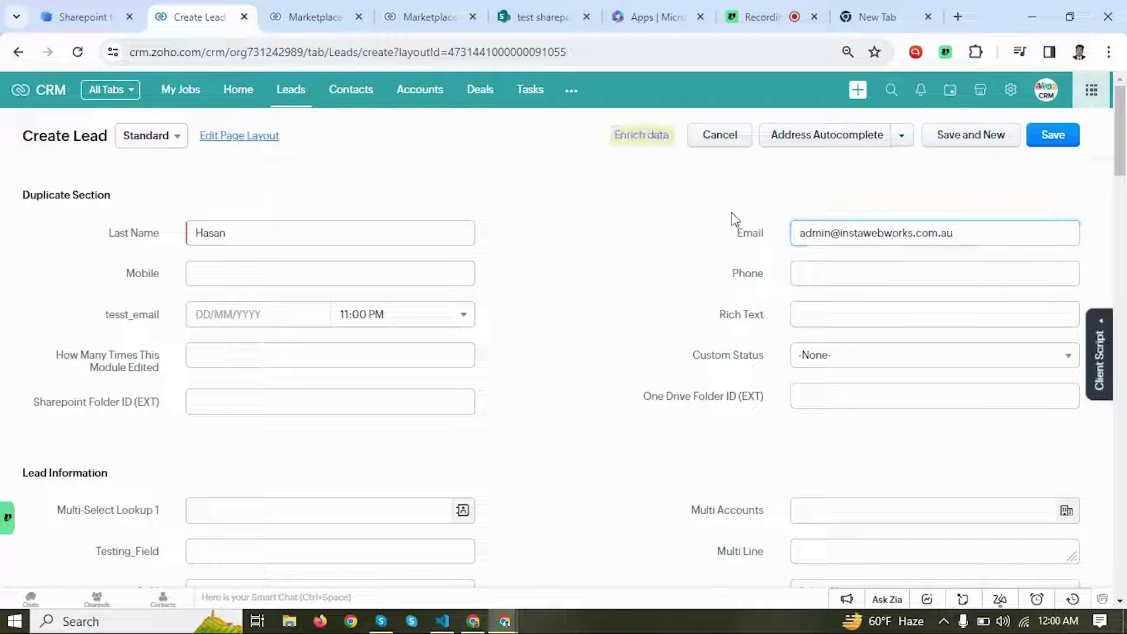
left_click(1041, 139)
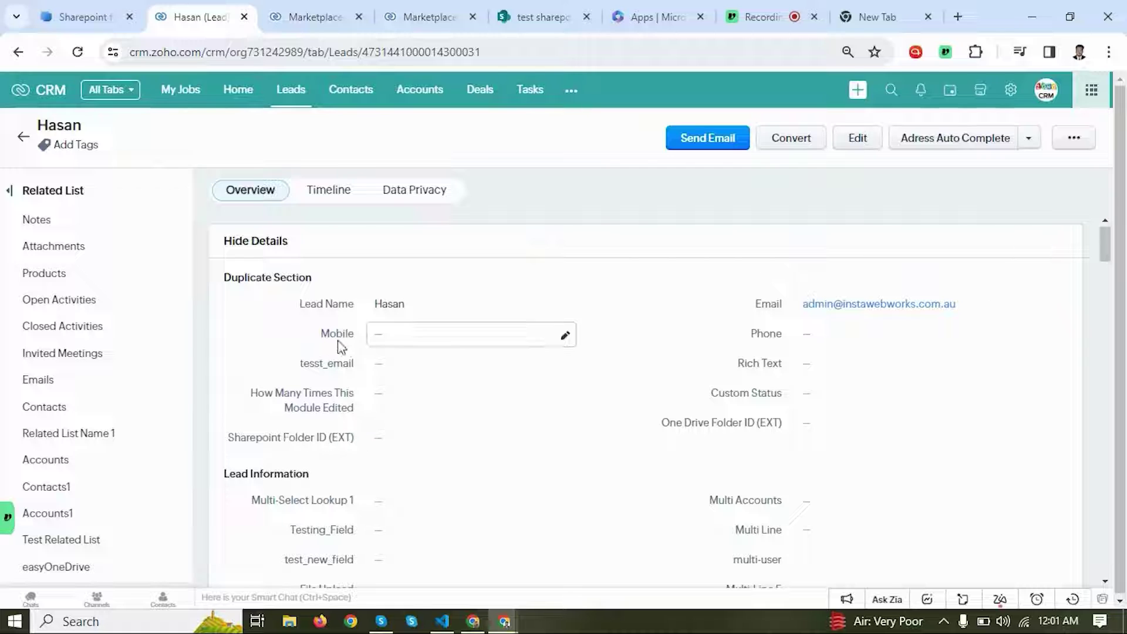
Step: Reload the lead to show its Sharepoint Folder ID, checking the new folder in SharePoint
left_click(83, 51)
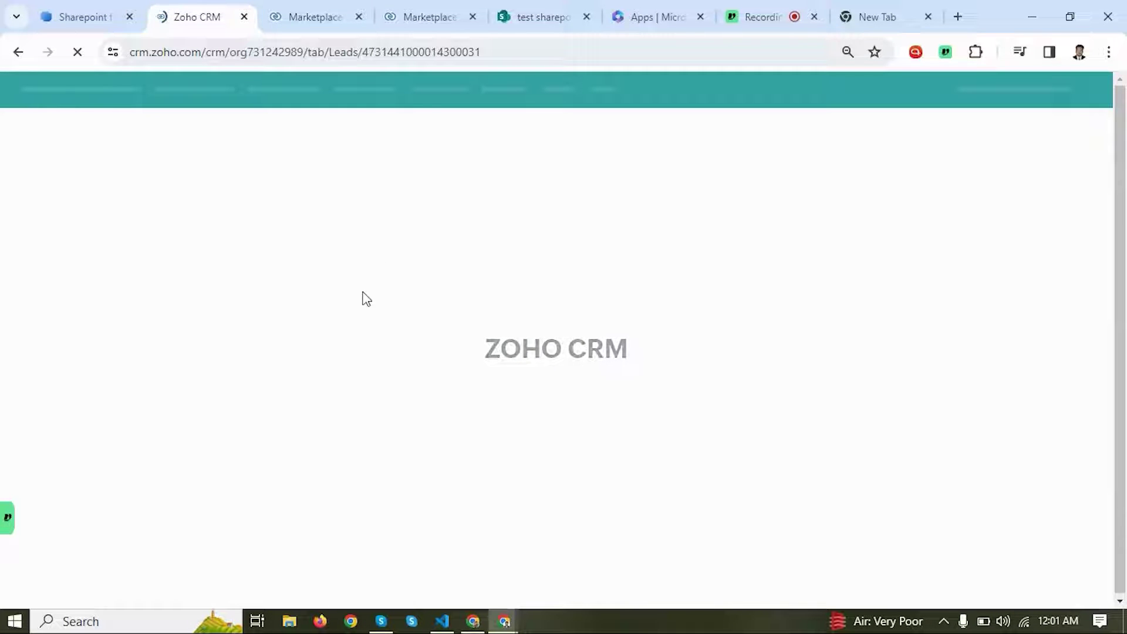
scroll(394, 306, "down", 4)
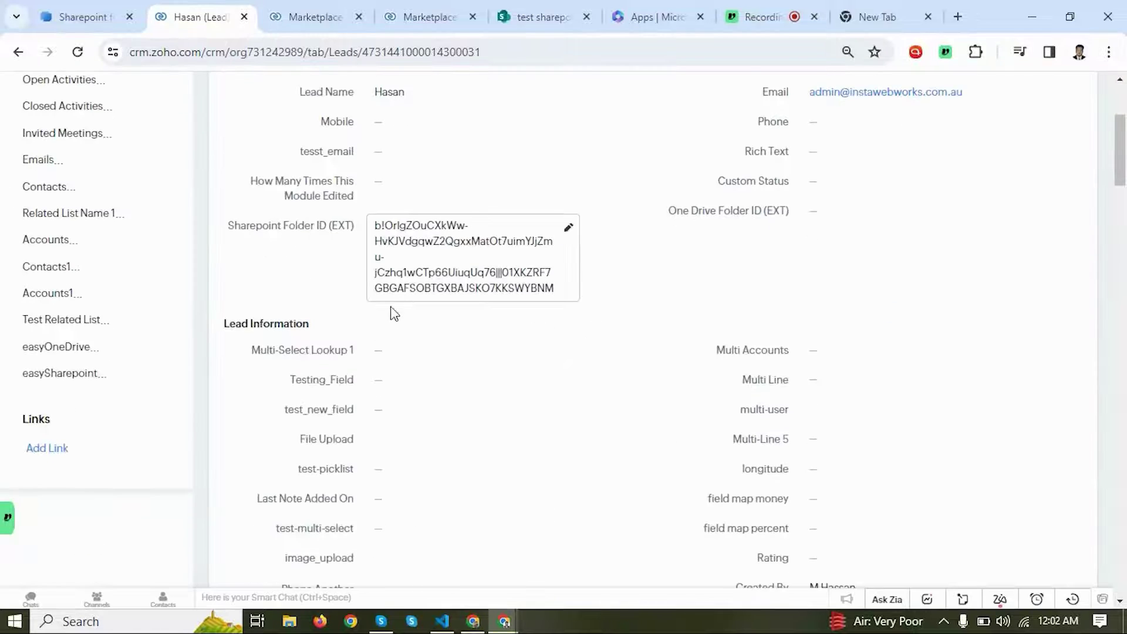
left_click(535, 19)
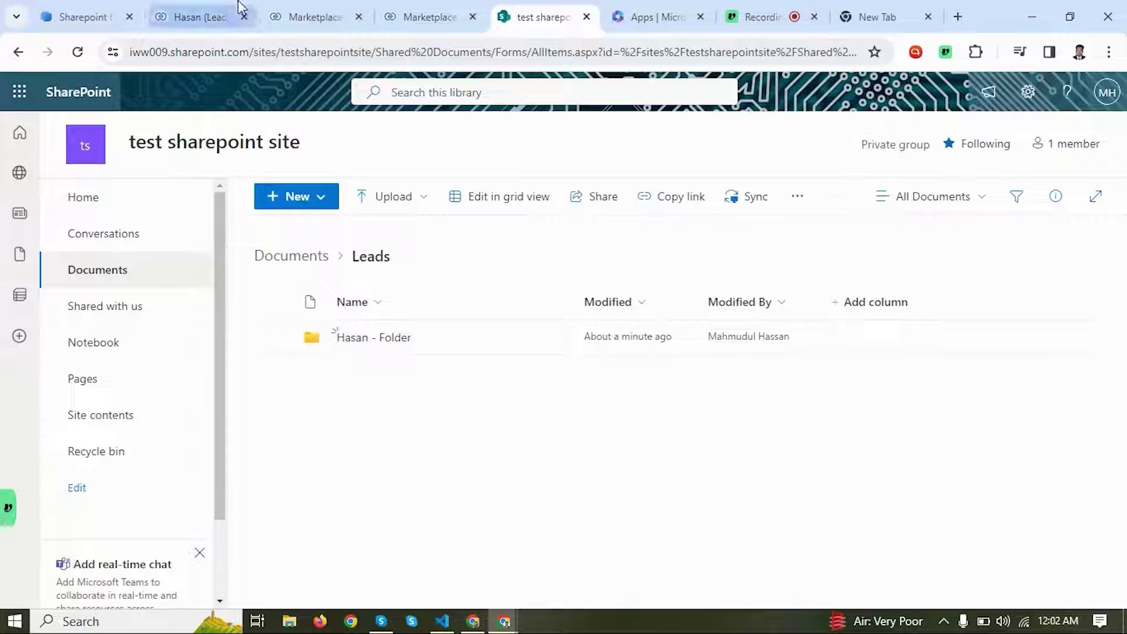
left_click(207, 10)
scroll(403, 189, "up", 4)
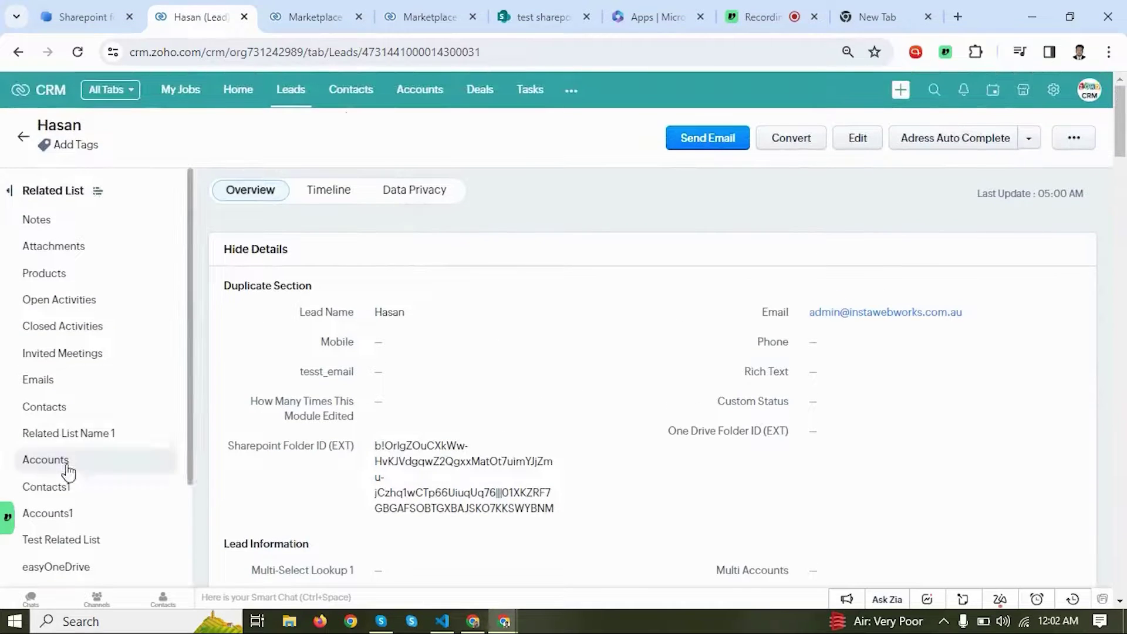
scroll(68, 468, "down", 2)
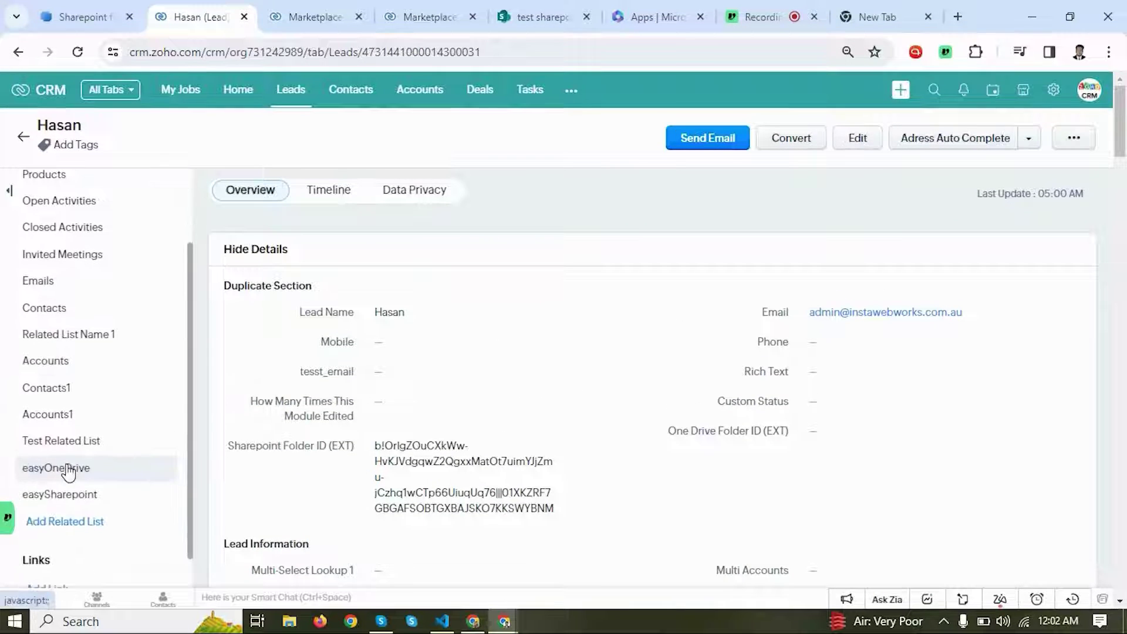
Step: Create a new test subfolder in the lead's folder via the easySharepoint related list
left_click(75, 505)
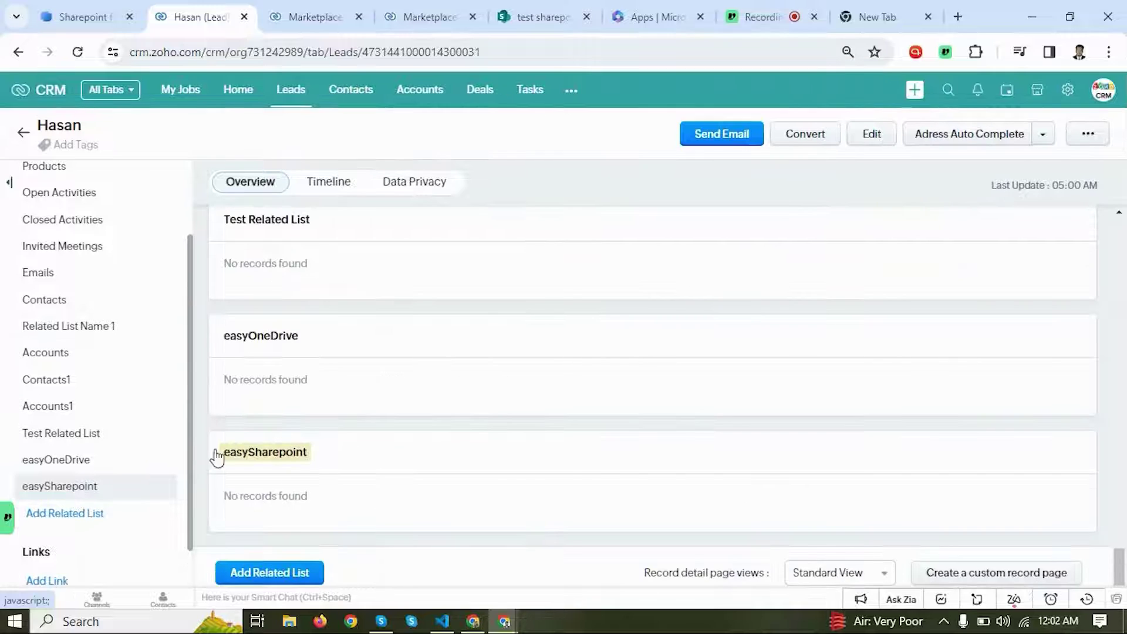
scroll(323, 466, "down", 1)
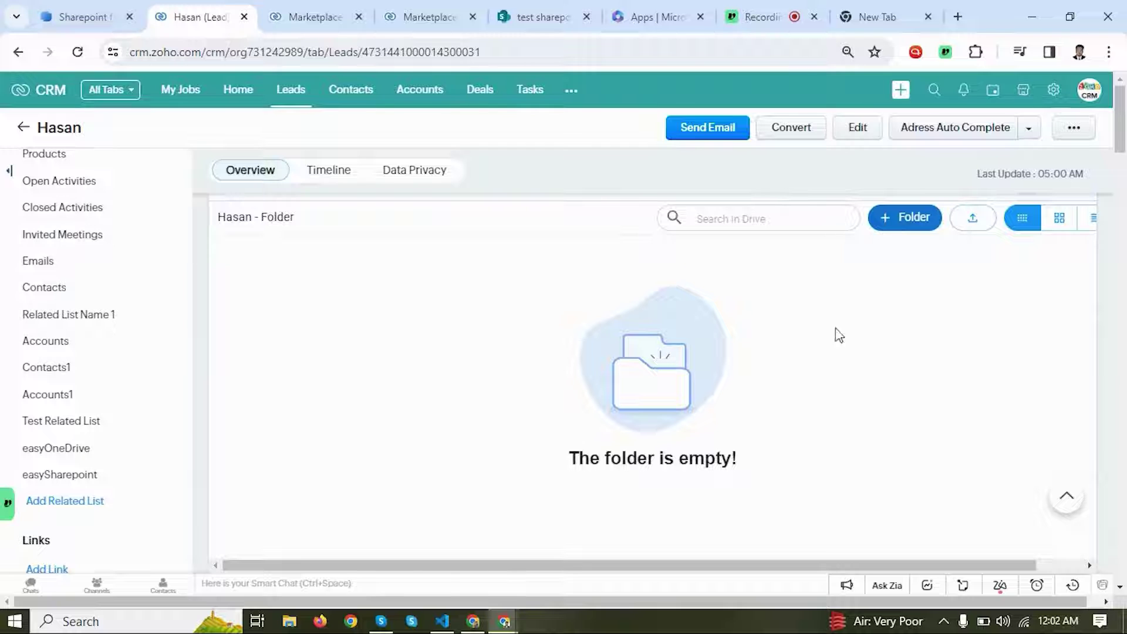
left_click(904, 216)
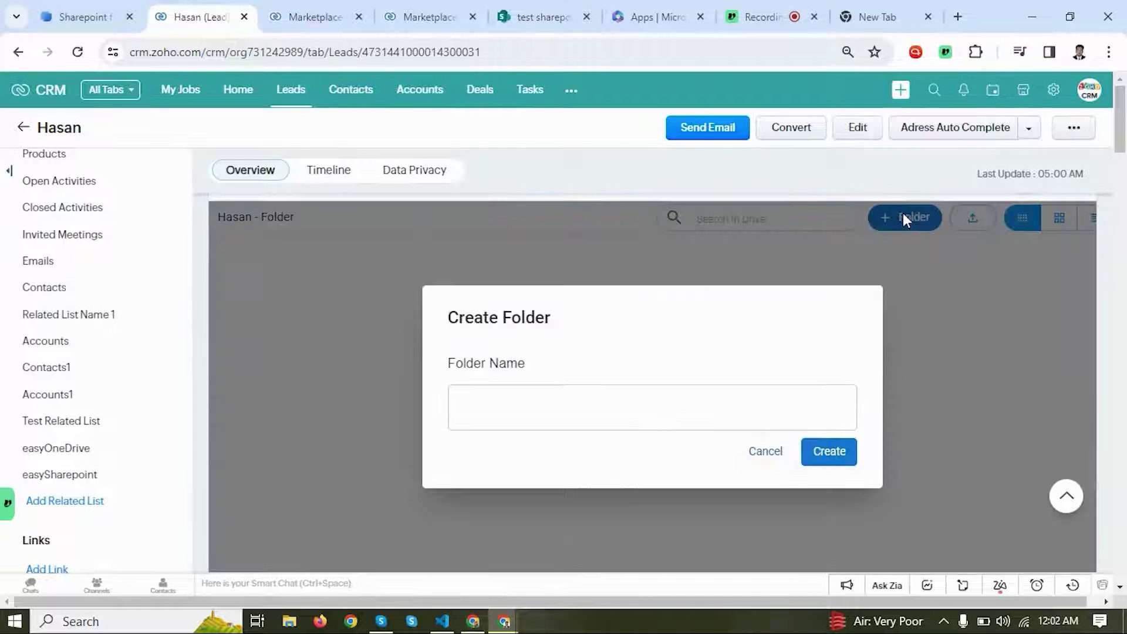
left_click(504, 410)
type("Test ")
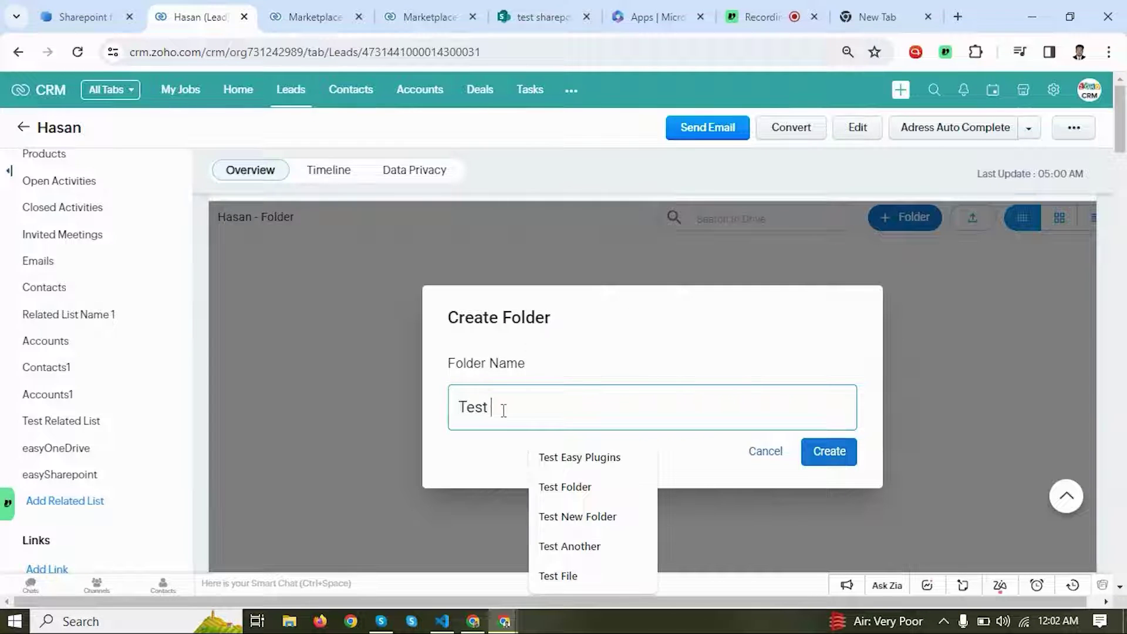
type("Mahadi")
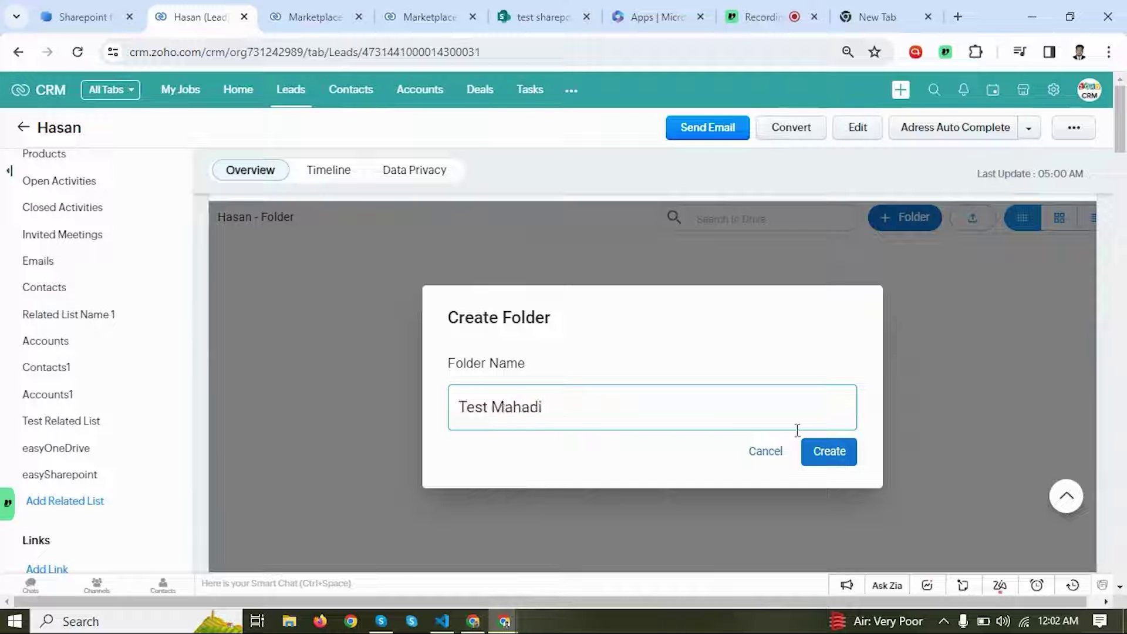
left_click(826, 461)
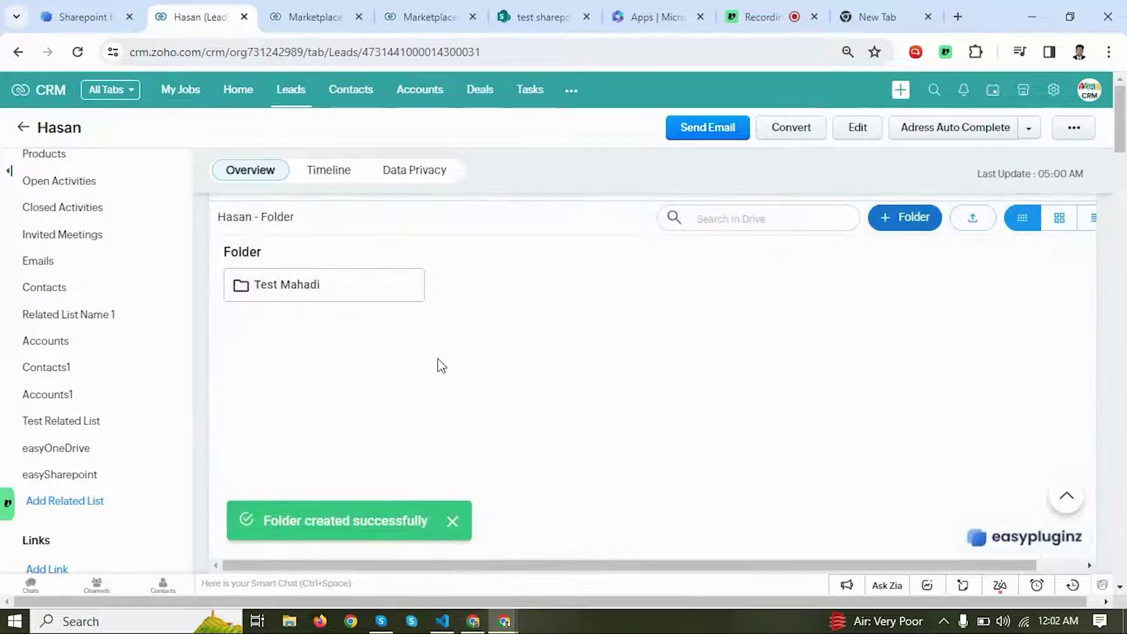
Step: Confirm in SharePoint that the new test folder sits inside the lead's folder, then return to the CRM lead
left_click(536, 17)
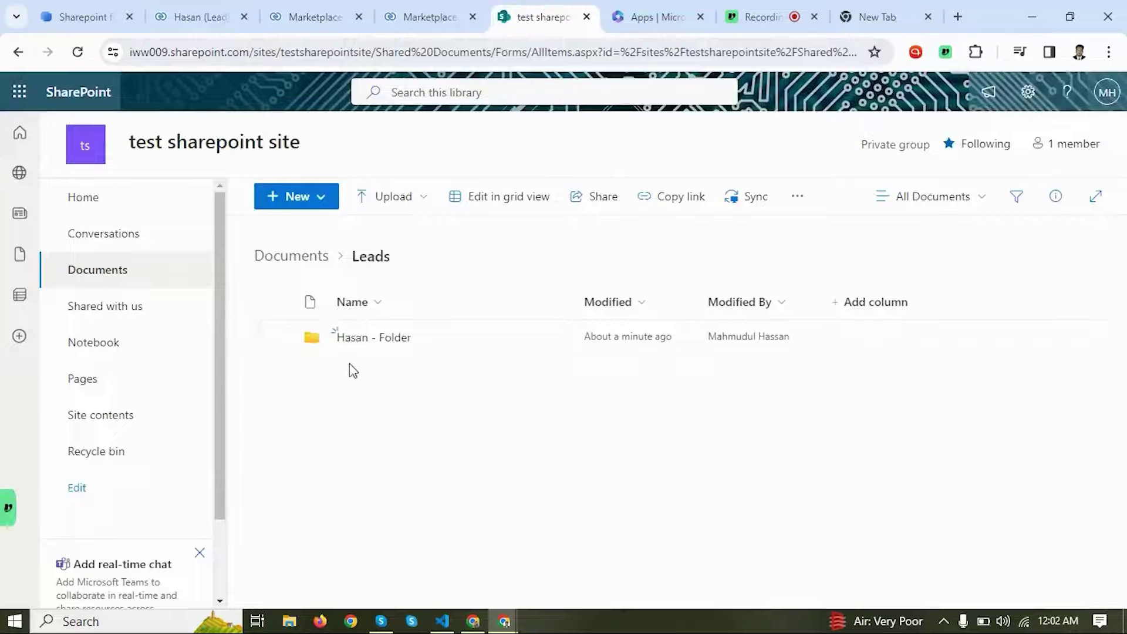
left_click(360, 339)
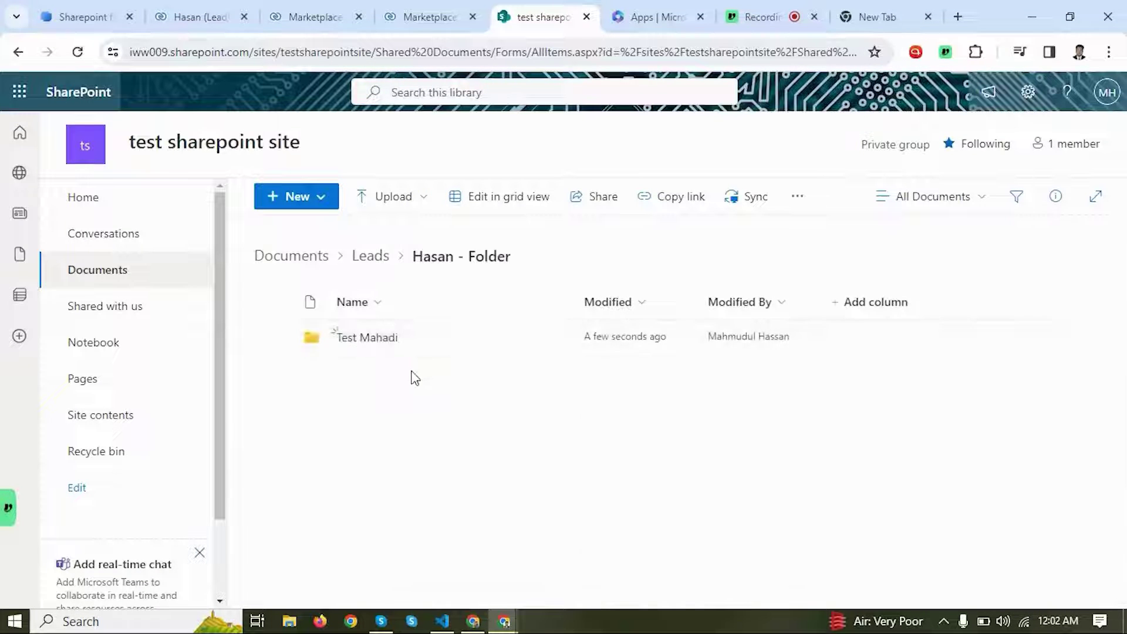
left_click(214, 10)
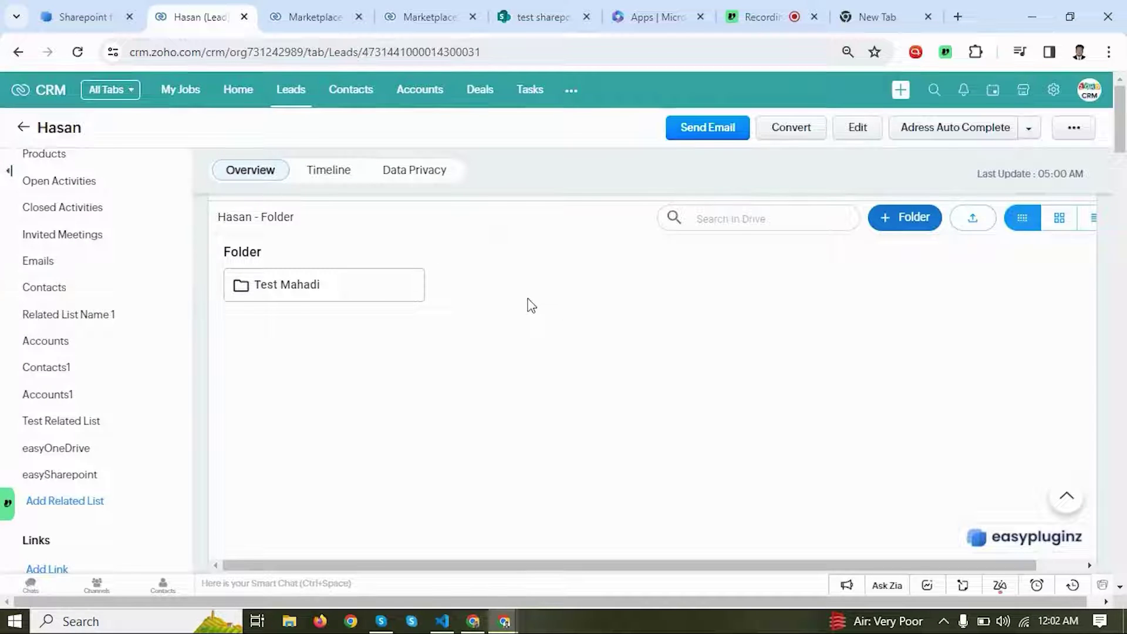
Step: Upload the application CV document from the Desktop to the lead's SharePoint folder
left_click(973, 219)
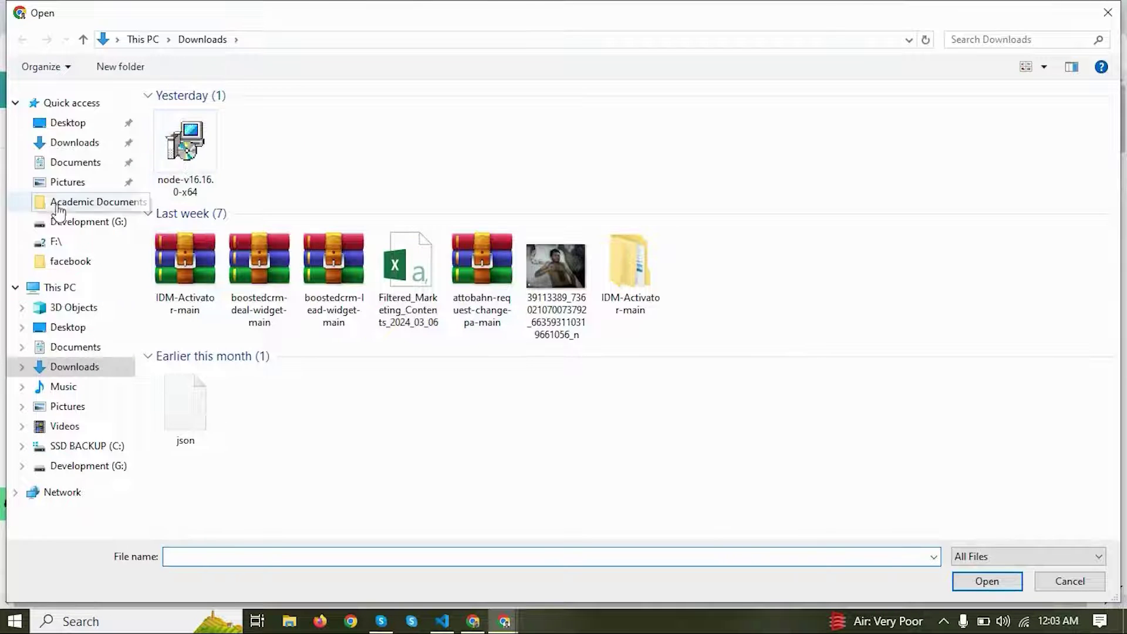
left_click(69, 328)
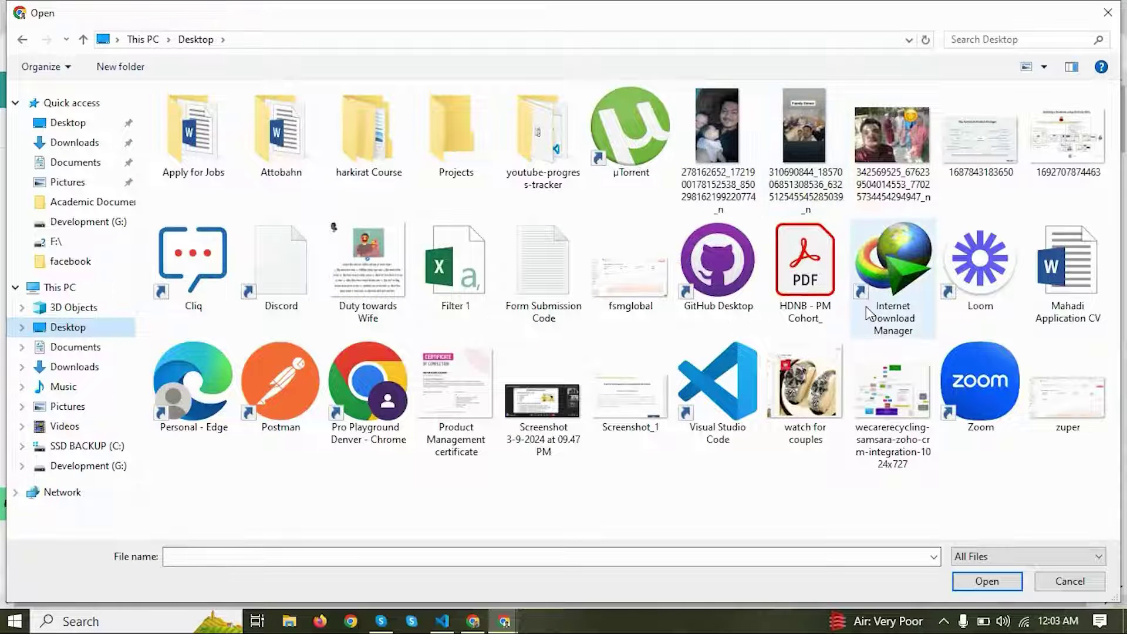
left_click(1057, 267)
left_click(999, 581)
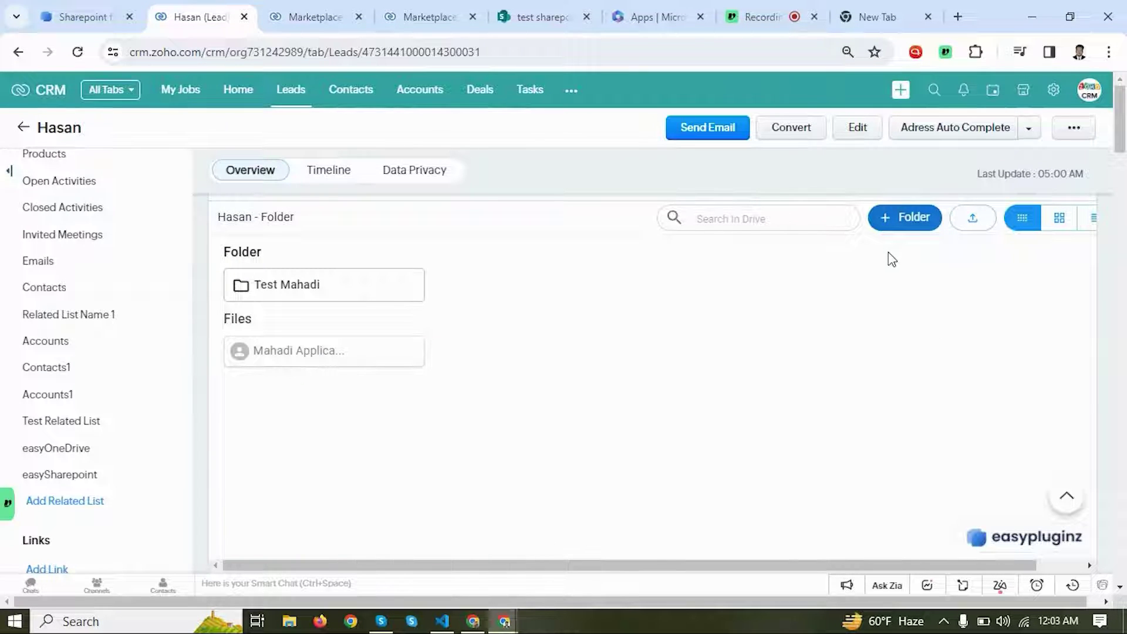
Step: Upload the image fsmglobal.png to the lead's folder as well
scroll(890, 256, "right", 2)
scroll(681, 297, "left", 2)
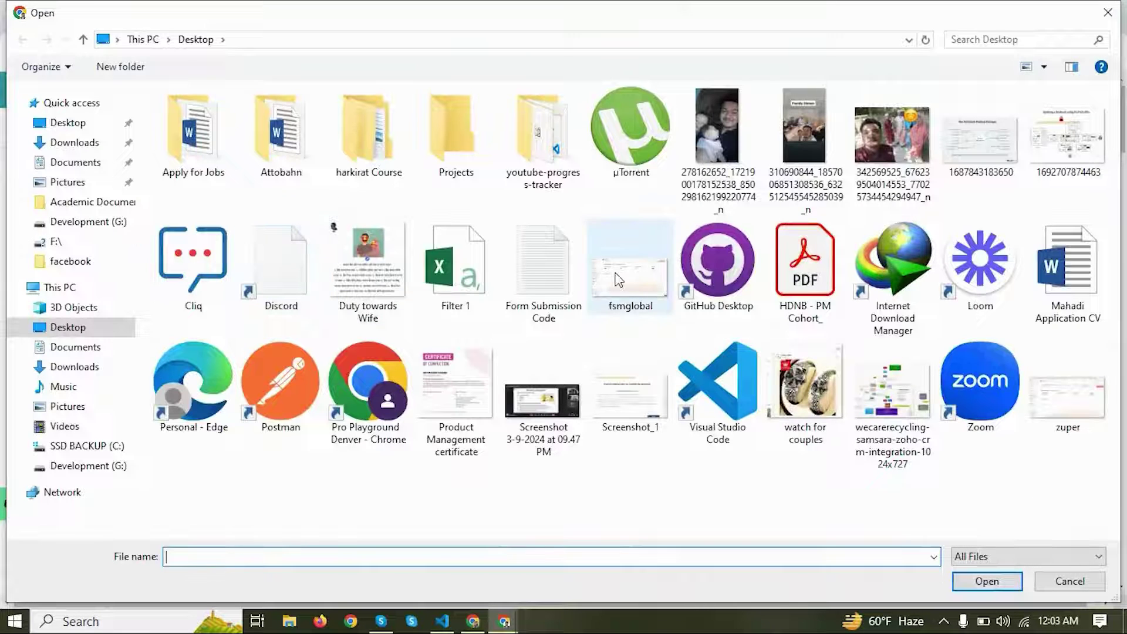
left_click(618, 280)
left_click(987, 582)
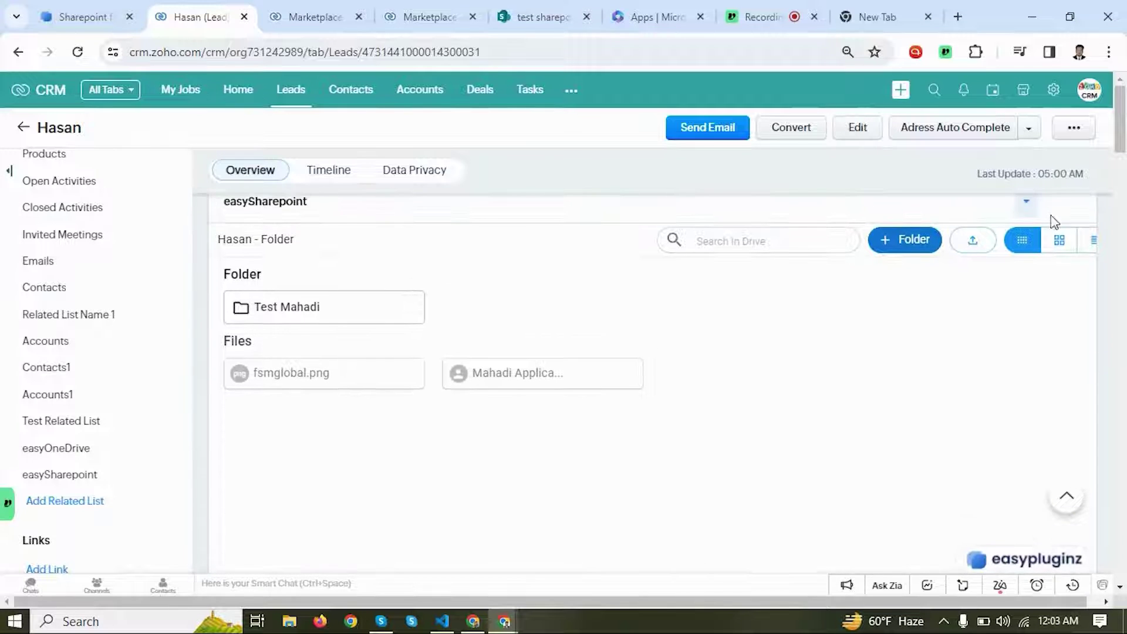
Step: Show the widget's files as thumbnail tiles, then as a detailed table with type, size and dates
left_click(1059, 243)
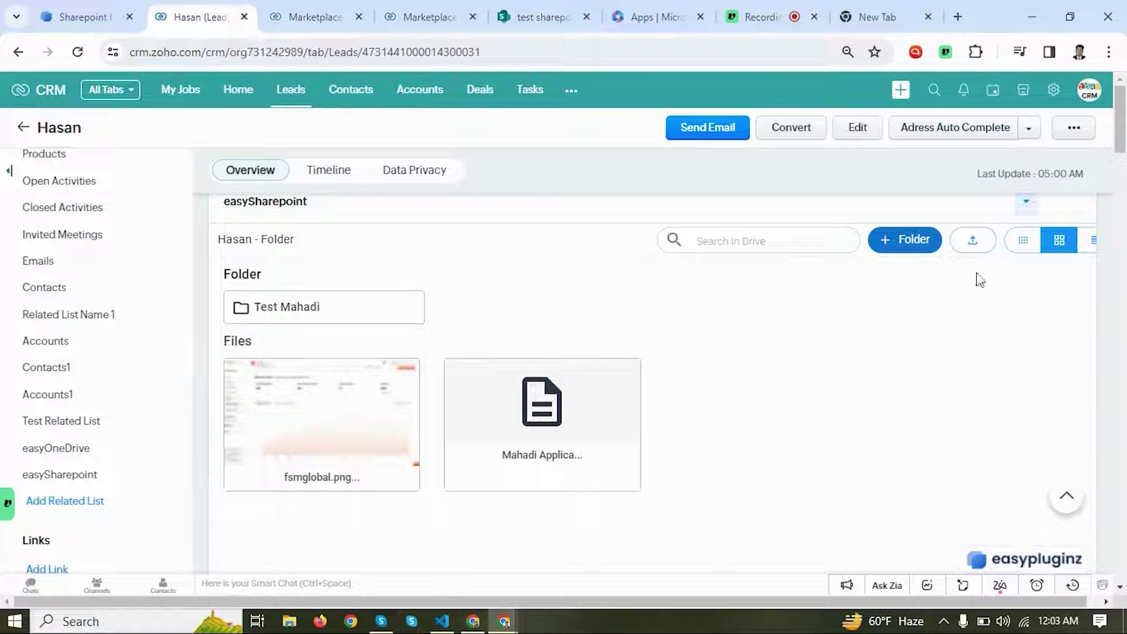
left_click(1088, 240)
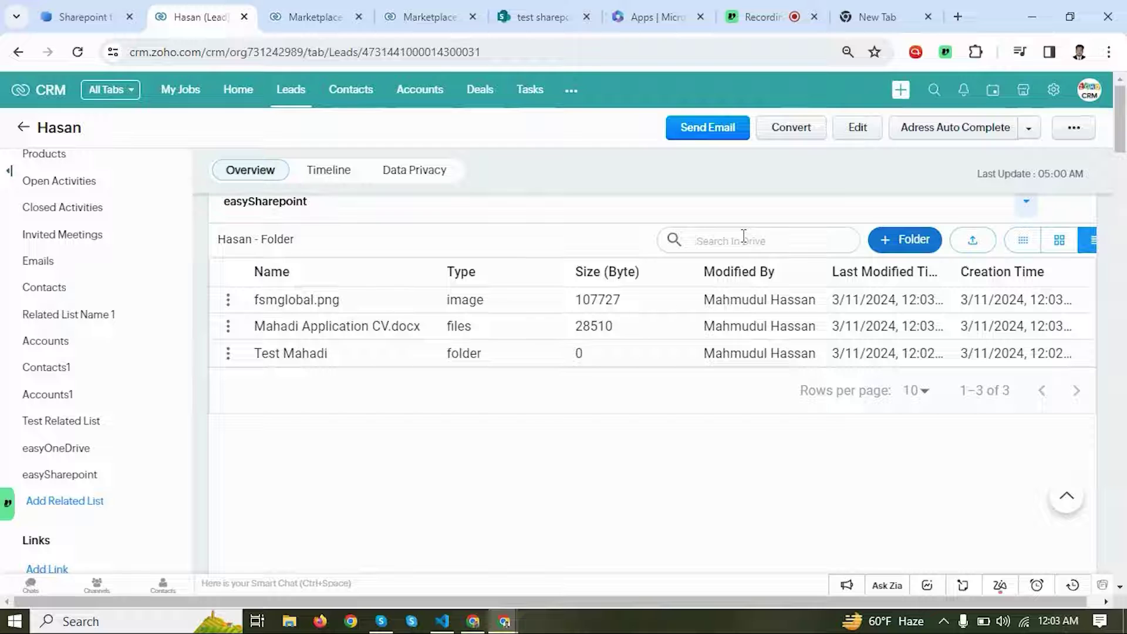
Step: Search the drive for 'test', then clear the search so all three items list again
type("test")
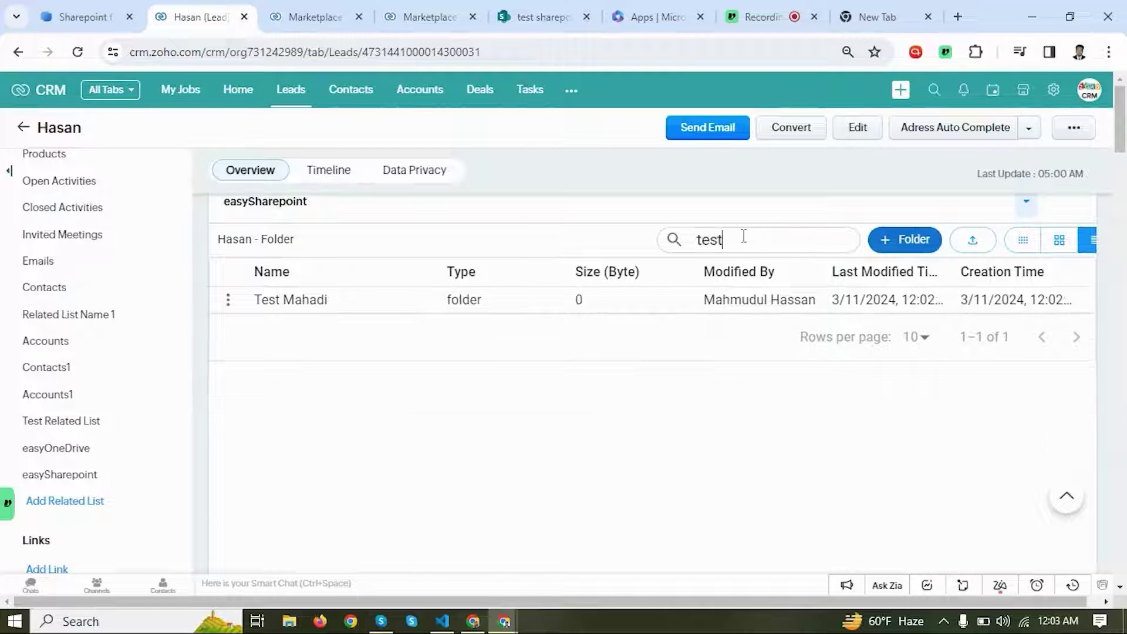
key("ctrl+a")
key("BackSpace")
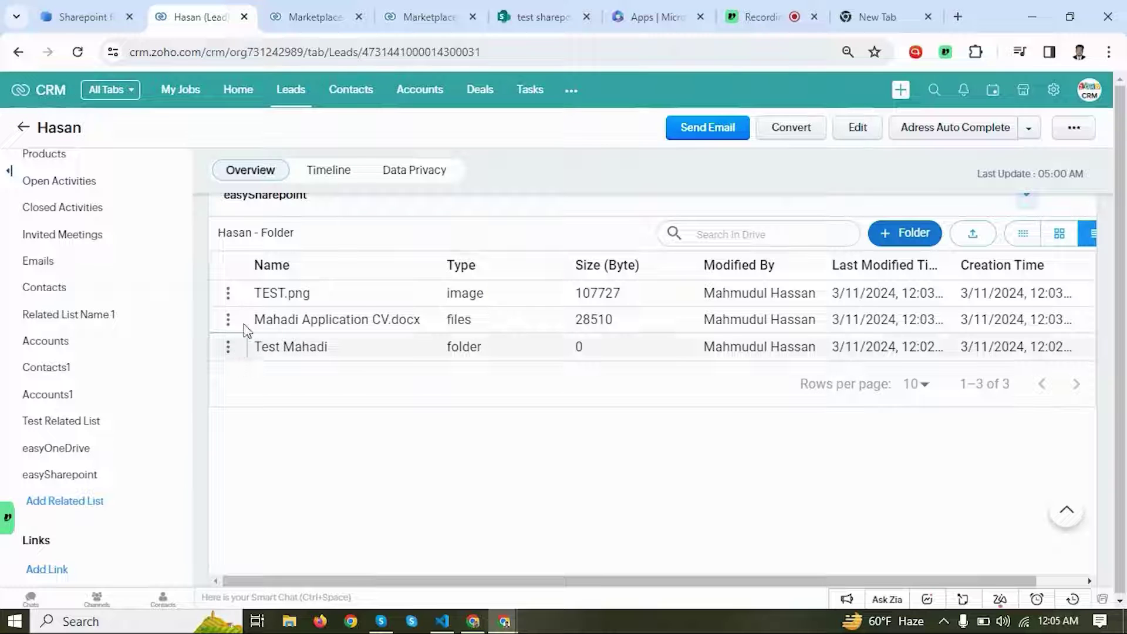
Step: Rename the image TEST.png to Another.png and confirm the new name in the SharePoint library
left_click(228, 293)
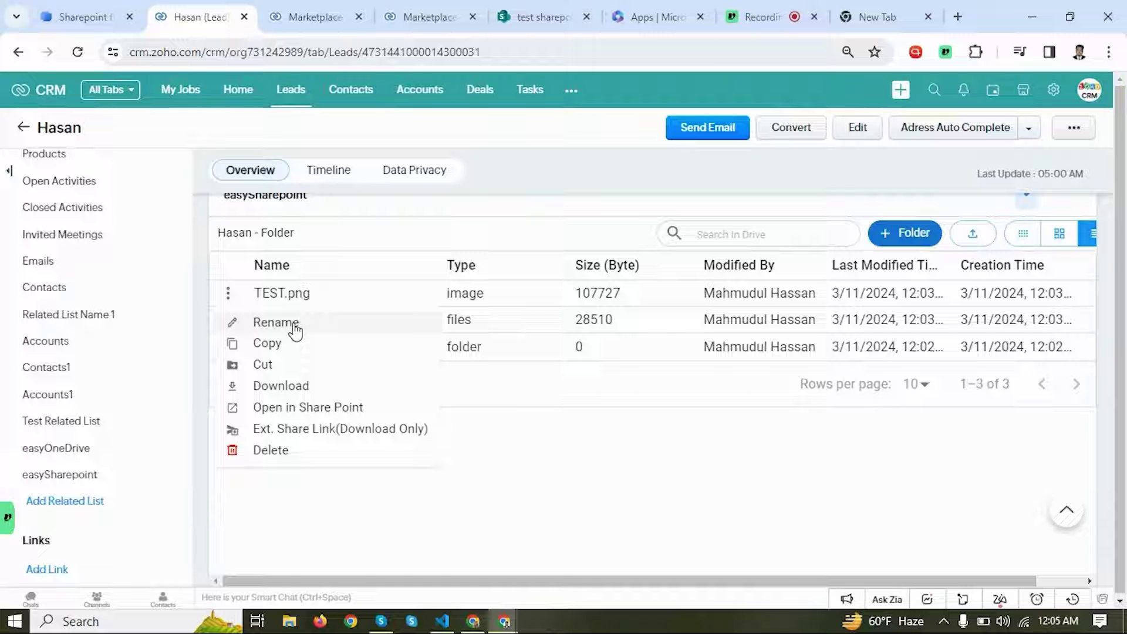
left_click(276, 322)
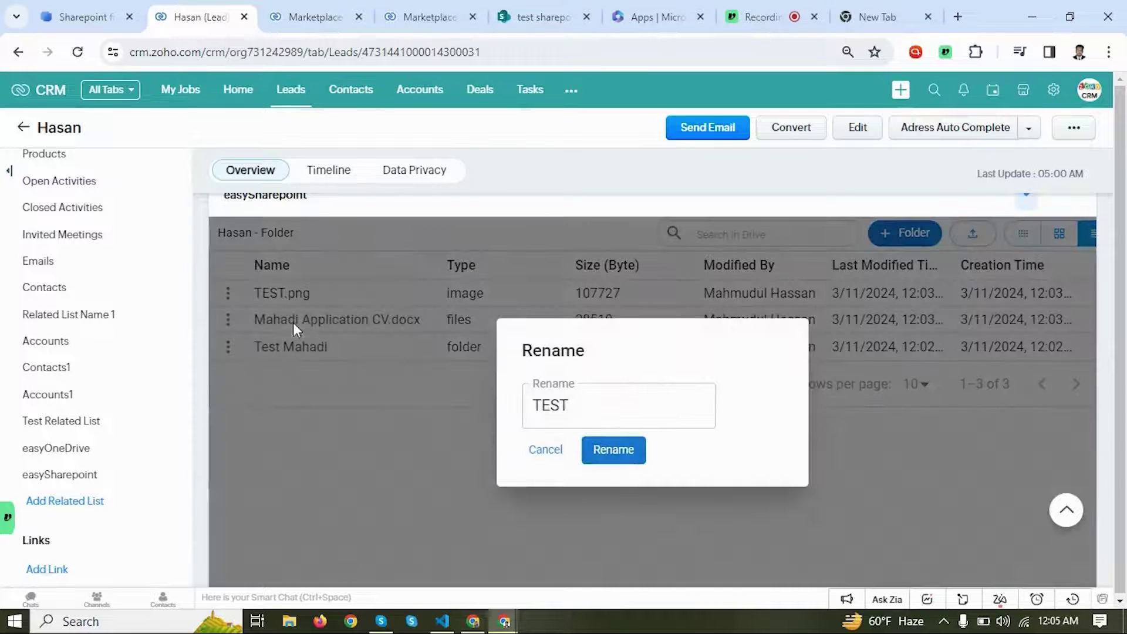
double_click(627, 415)
type("aN")
type("nother")
left_click(626, 449)
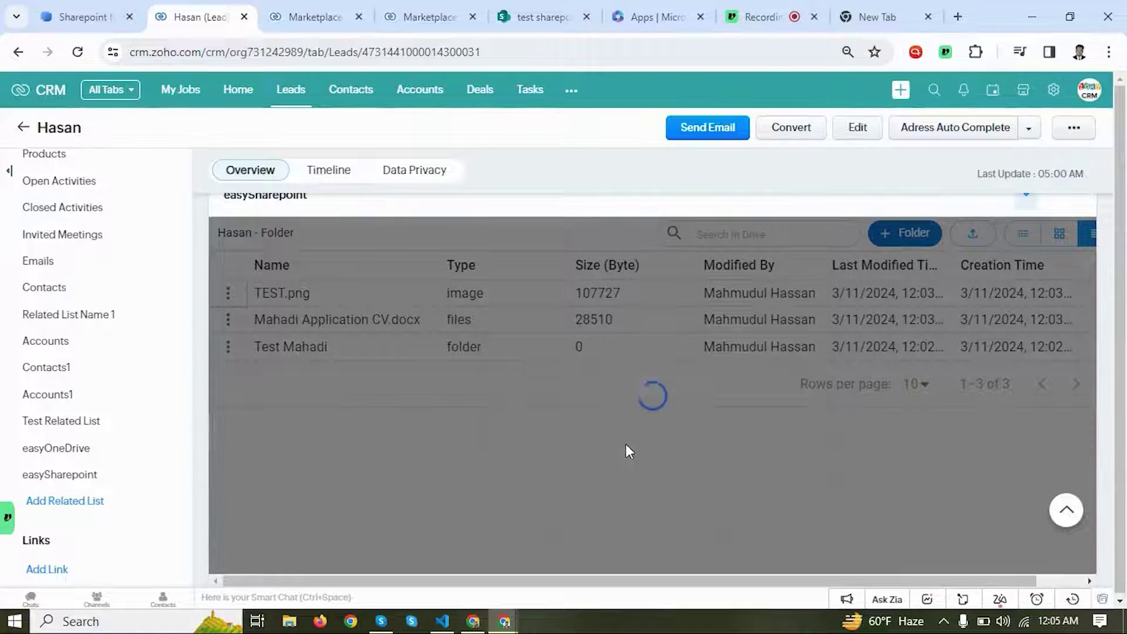
left_click(546, 16)
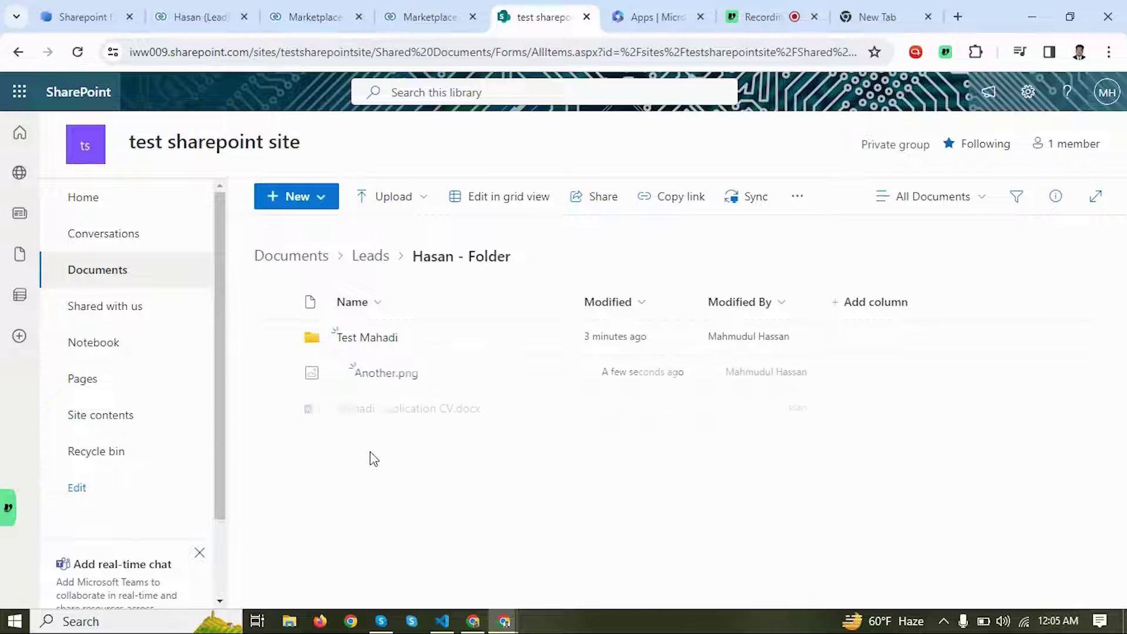
left_click(212, 12)
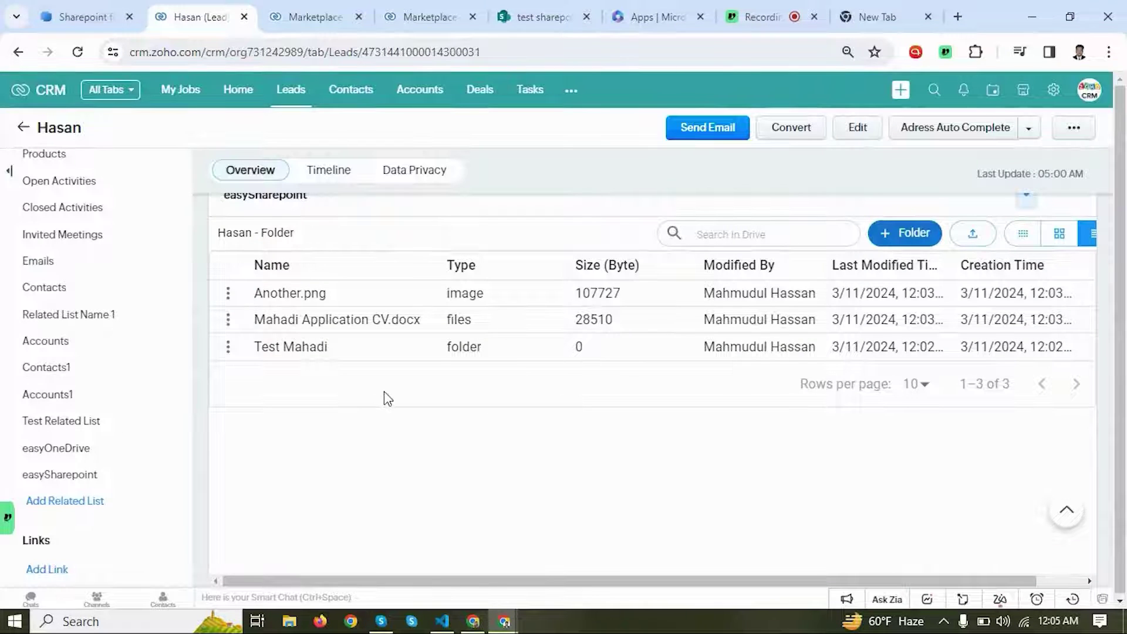
Step: Download Another.png, then delete the application CV document from the lead's folder
left_click(228, 294)
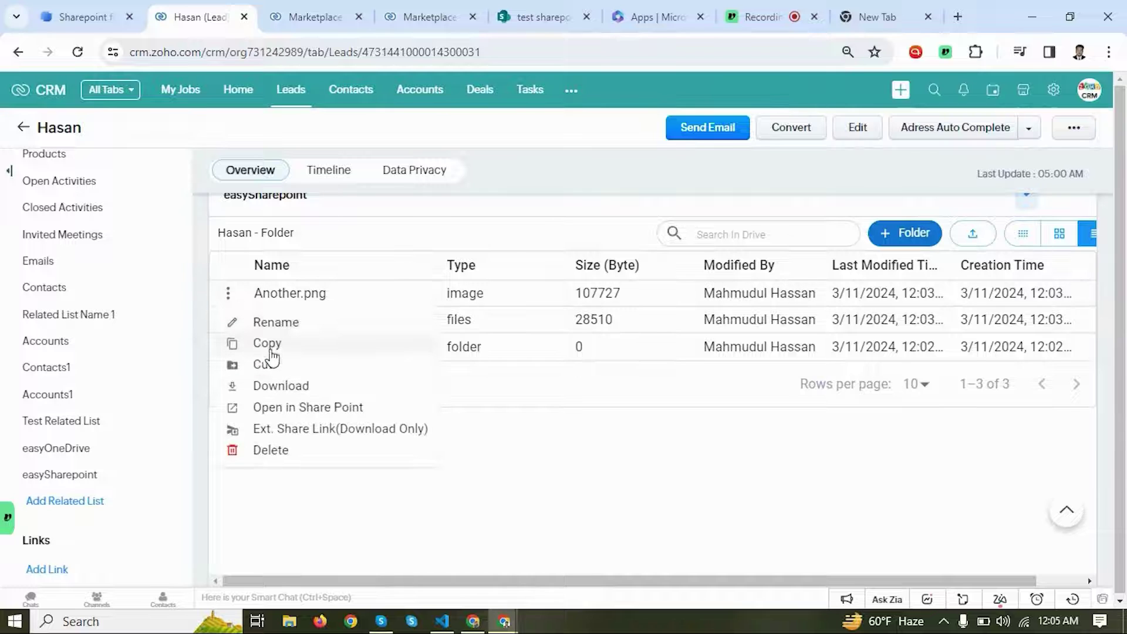
left_click(287, 389)
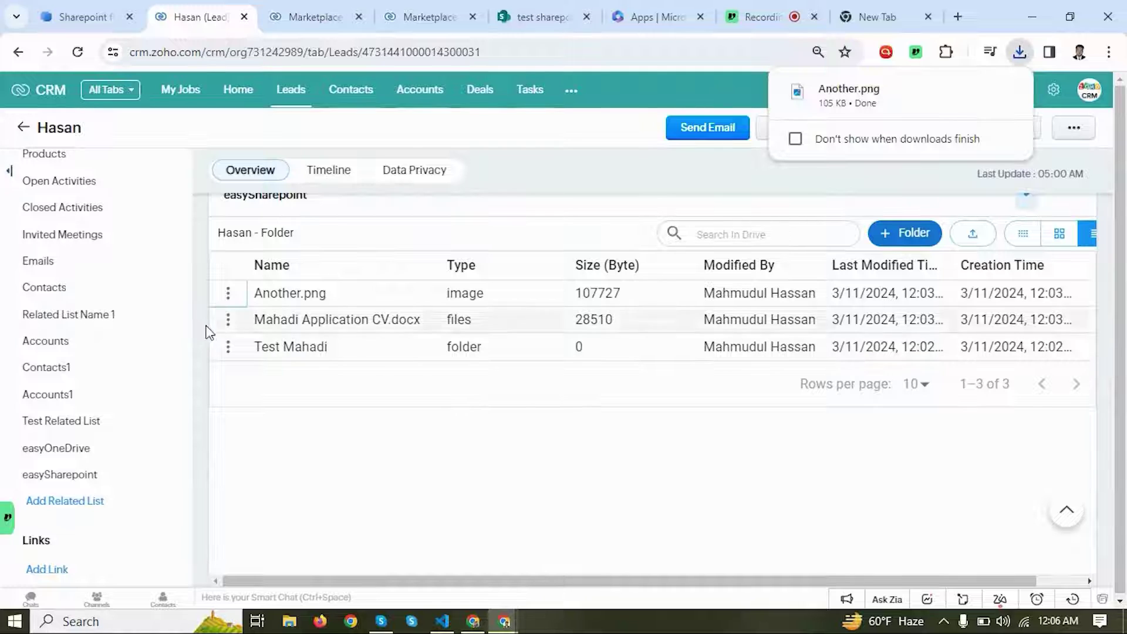
left_click(229, 320)
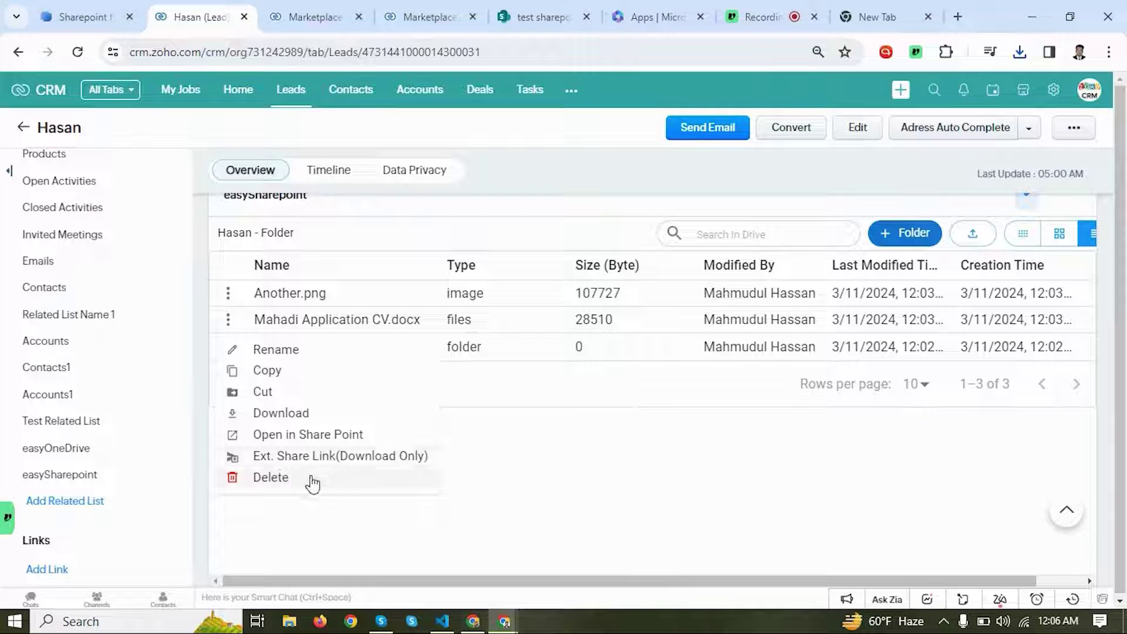
left_click(280, 477)
left_click(757, 435)
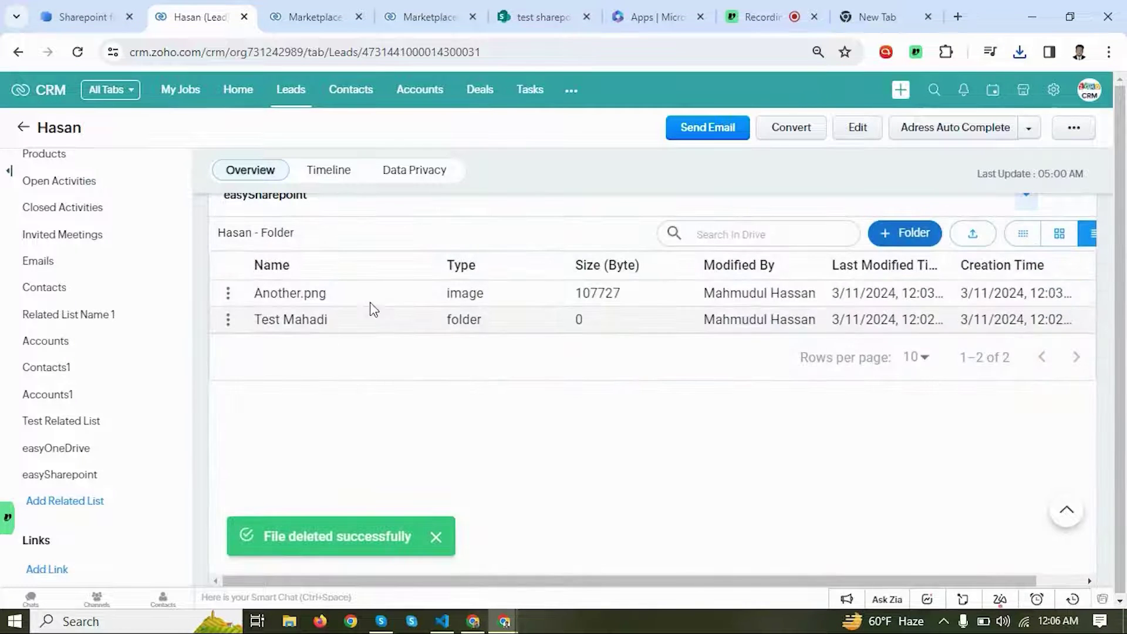
scroll(325, 212, "up", 2)
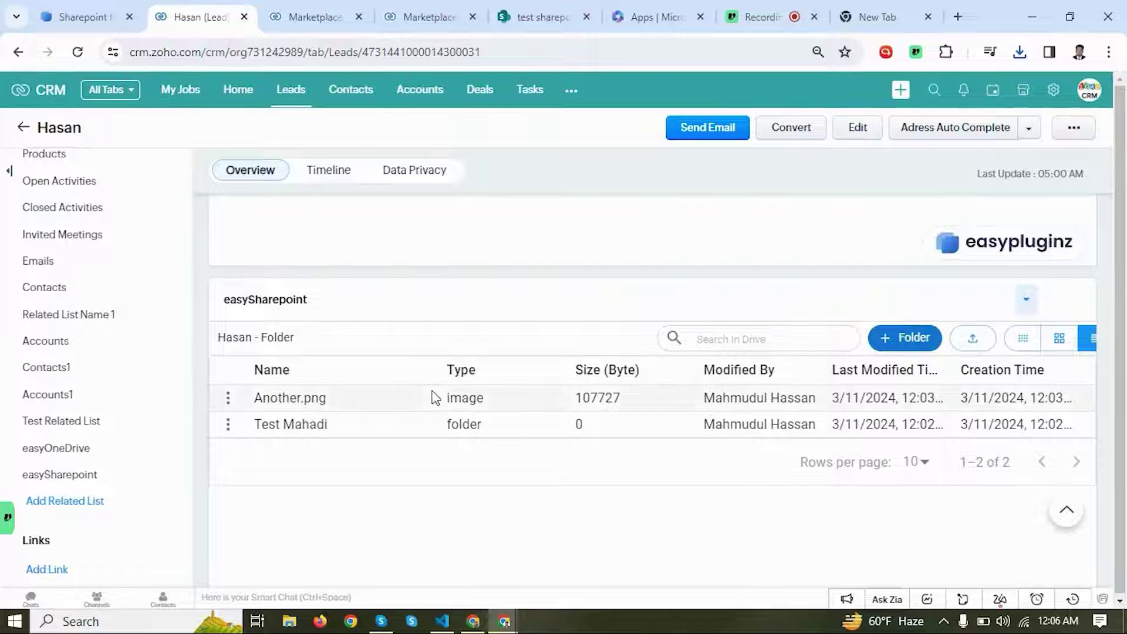
left_click(301, 399)
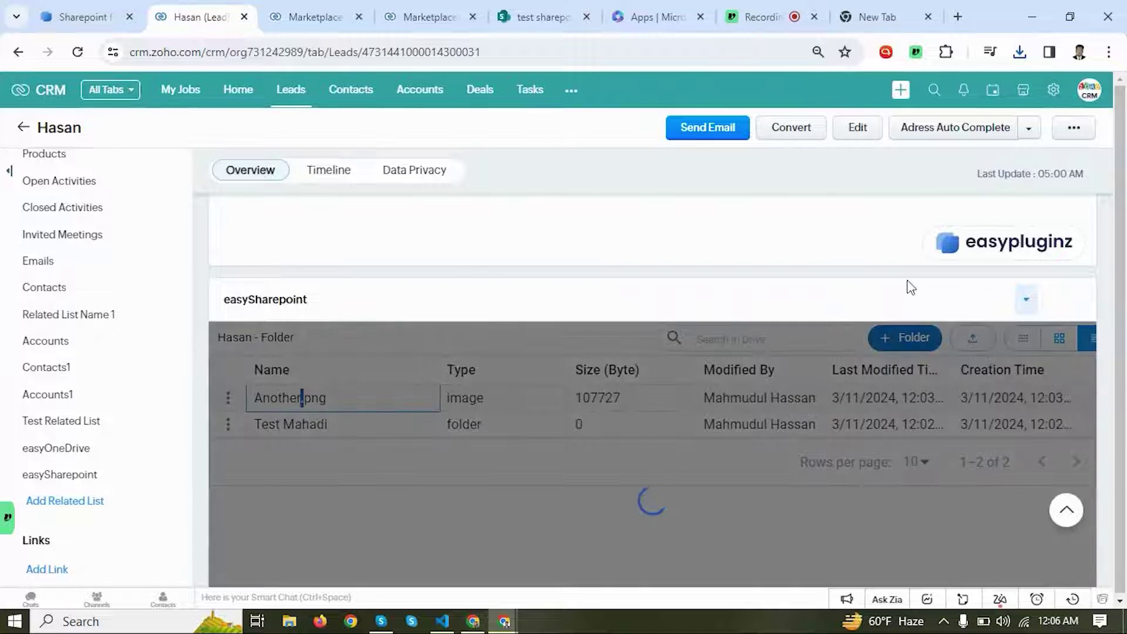
scroll(738, 397, "down", 2)
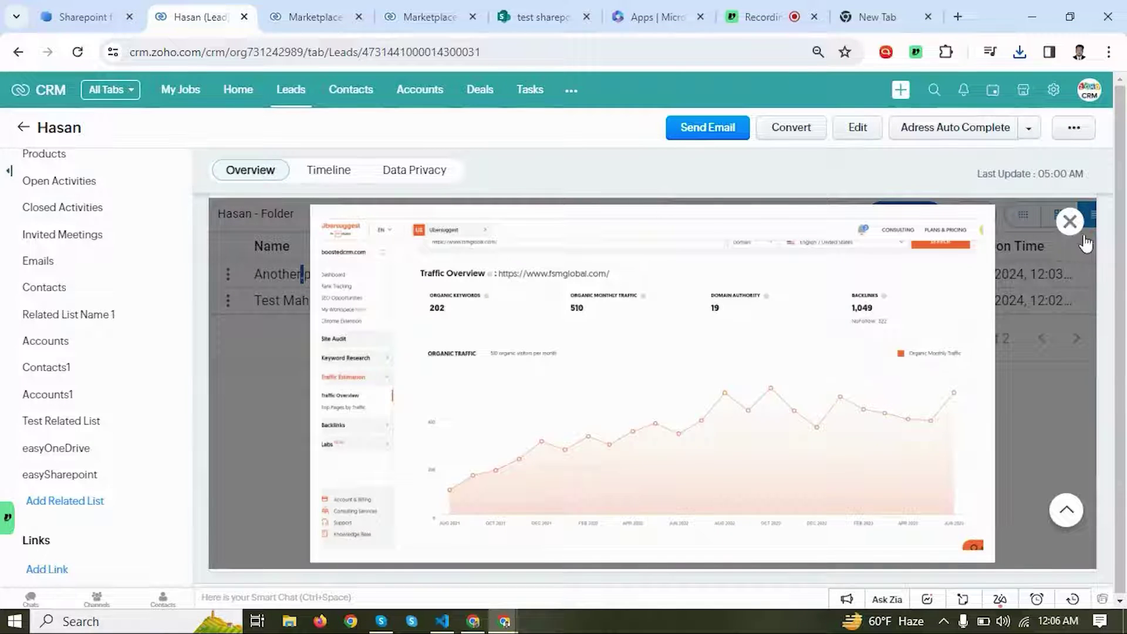
left_click(1082, 238)
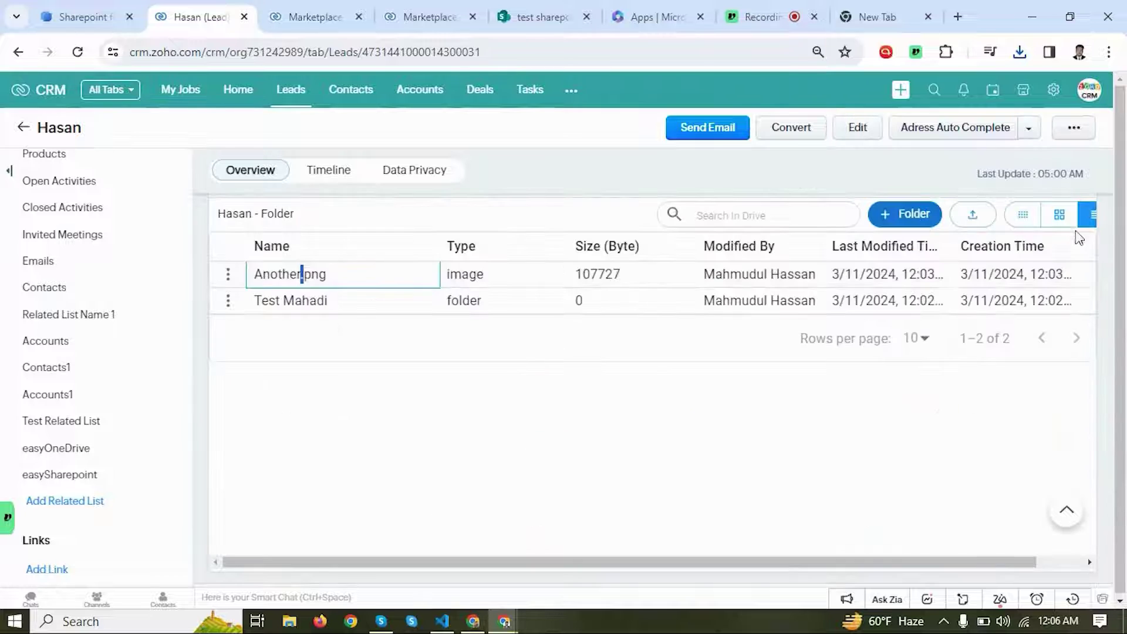
left_click(656, 414)
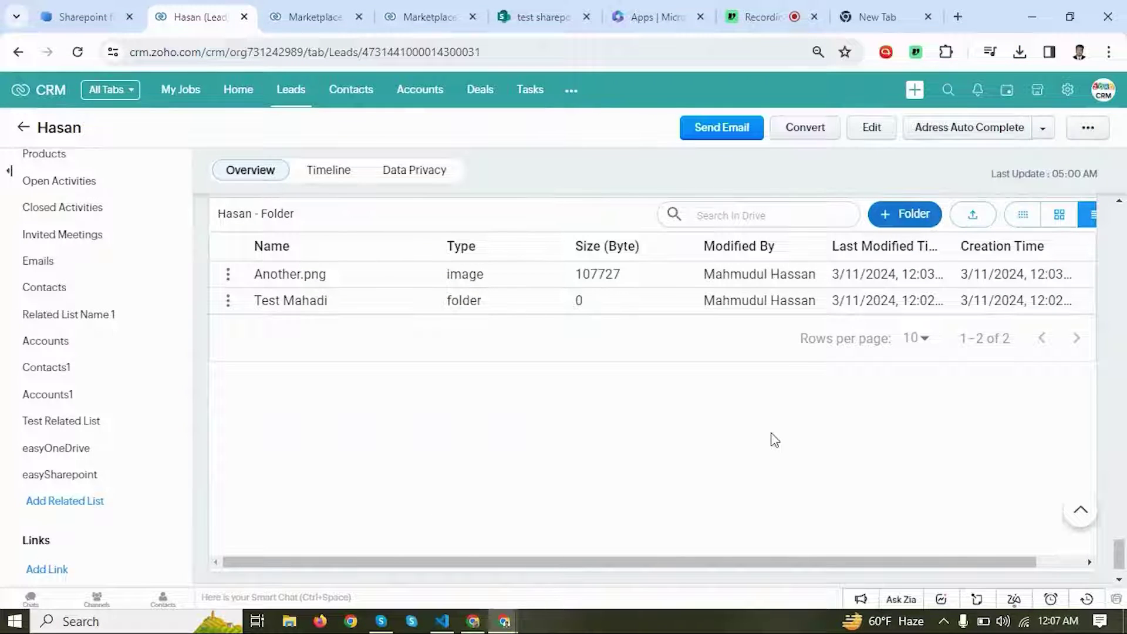
Step: Attach the Form Submission Code file to the lead through Attachments > Upload File
scroll(654, 438, "up", 1)
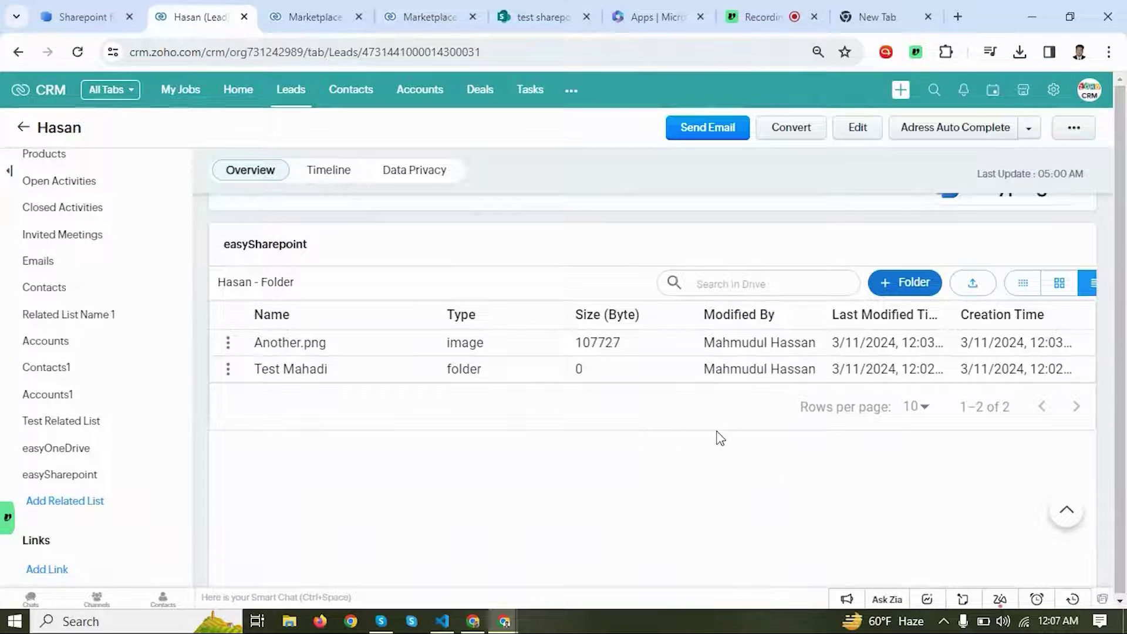
scroll(737, 438, "right", 2)
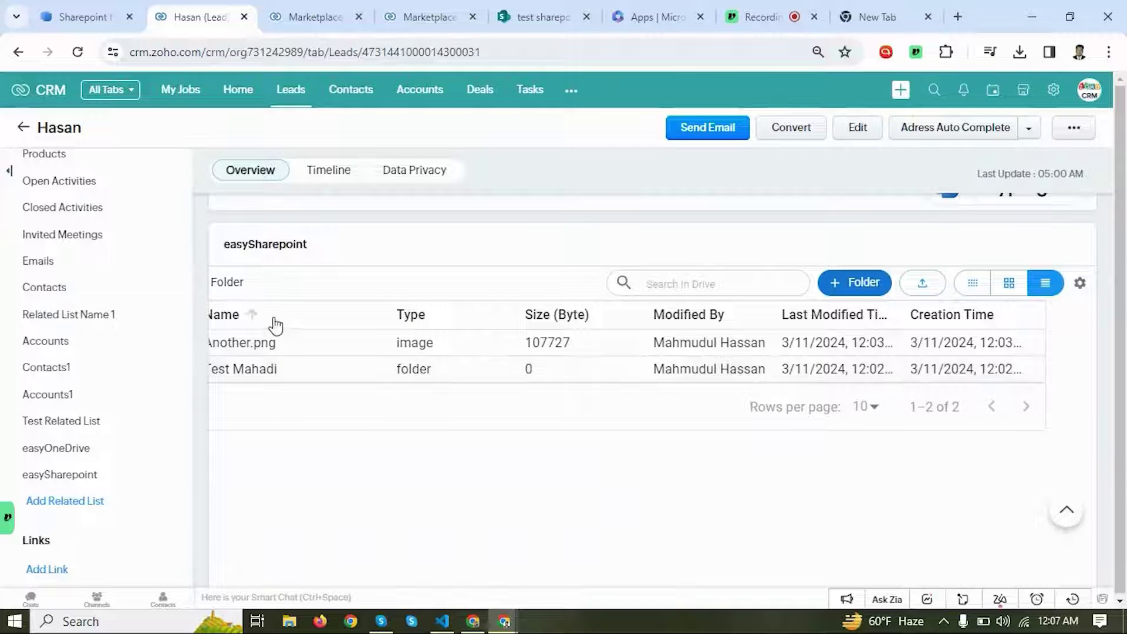
scroll(89, 310, "up", 2)
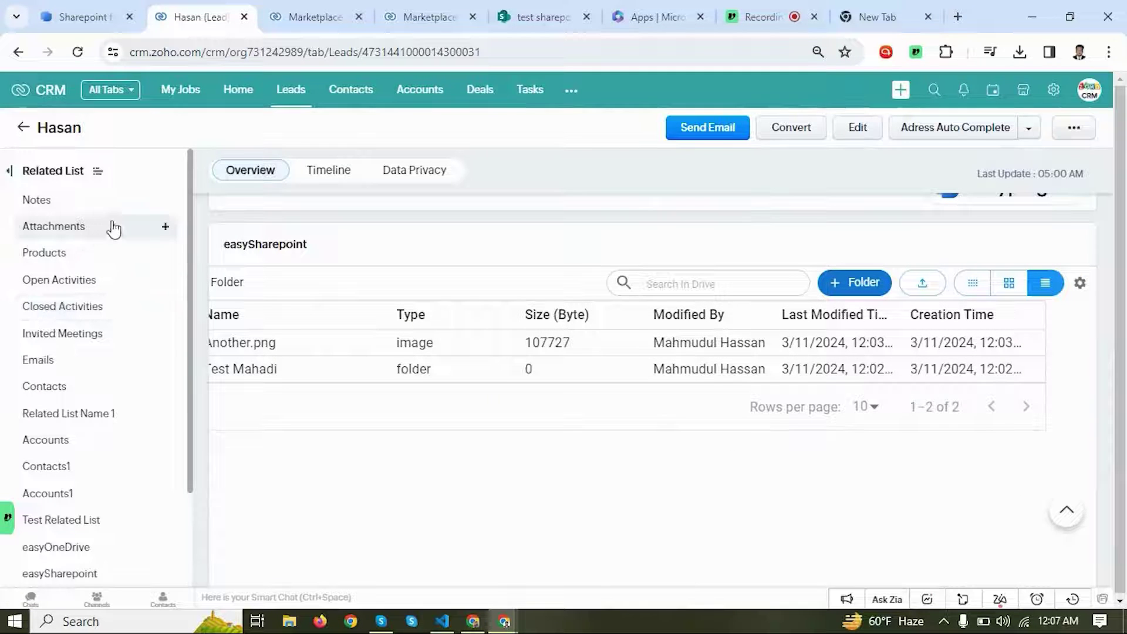
left_click(165, 227)
left_click(208, 255)
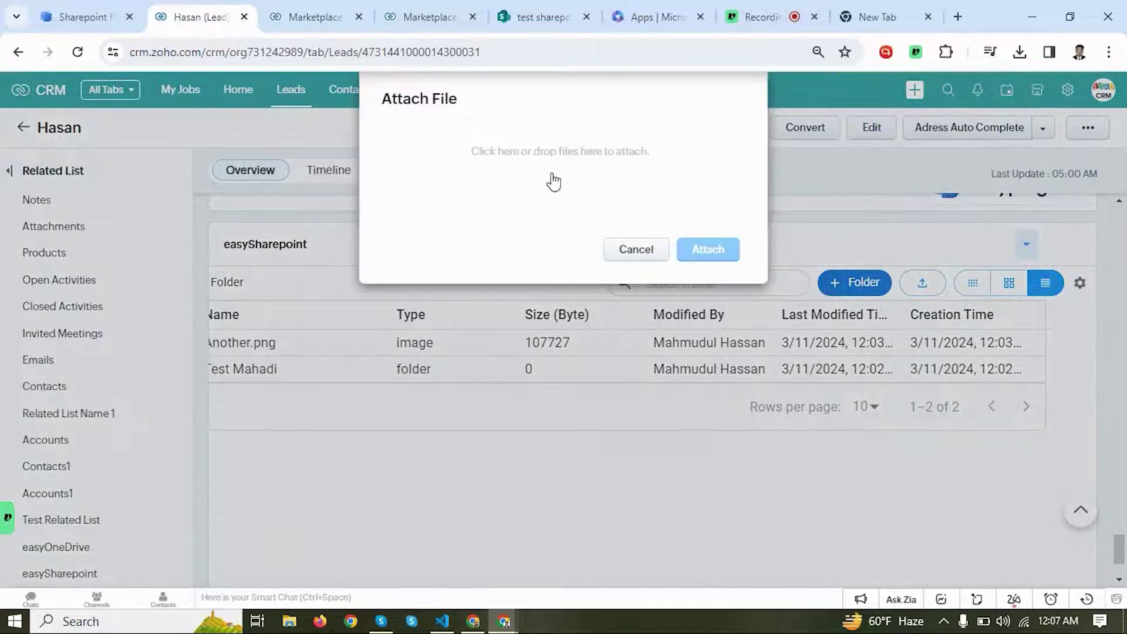
left_click(555, 164)
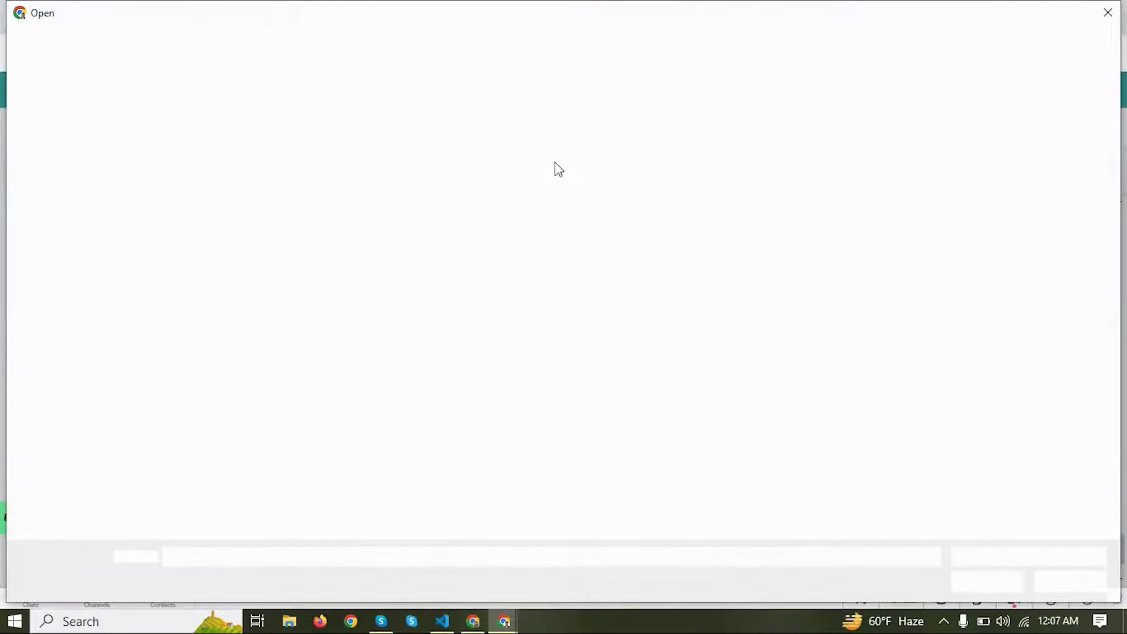
left_click(549, 276)
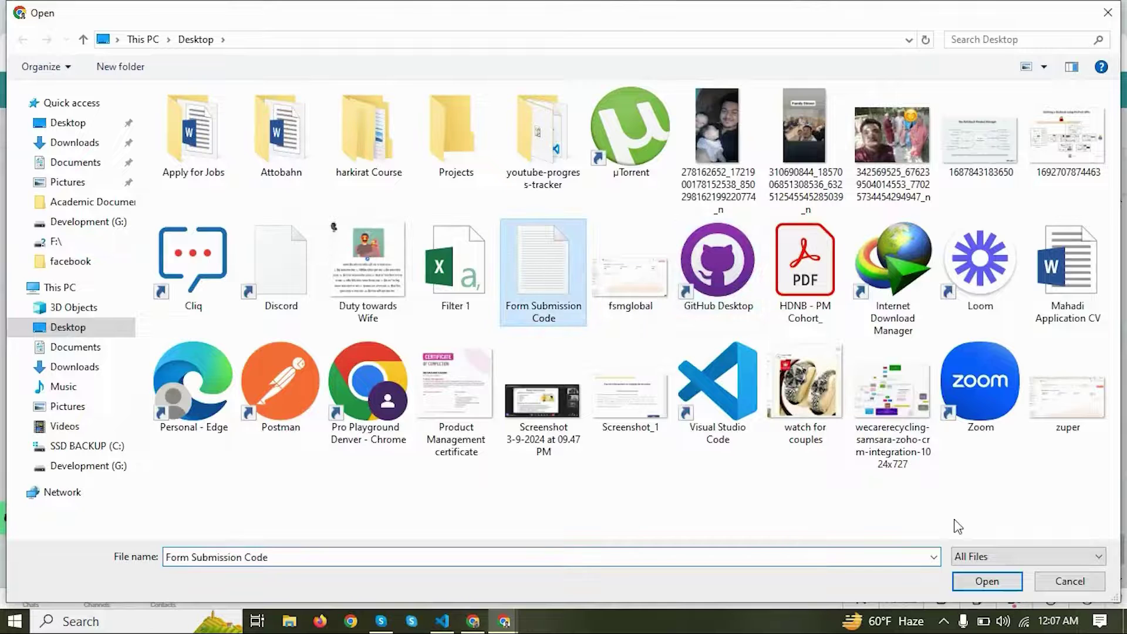
left_click(986, 582)
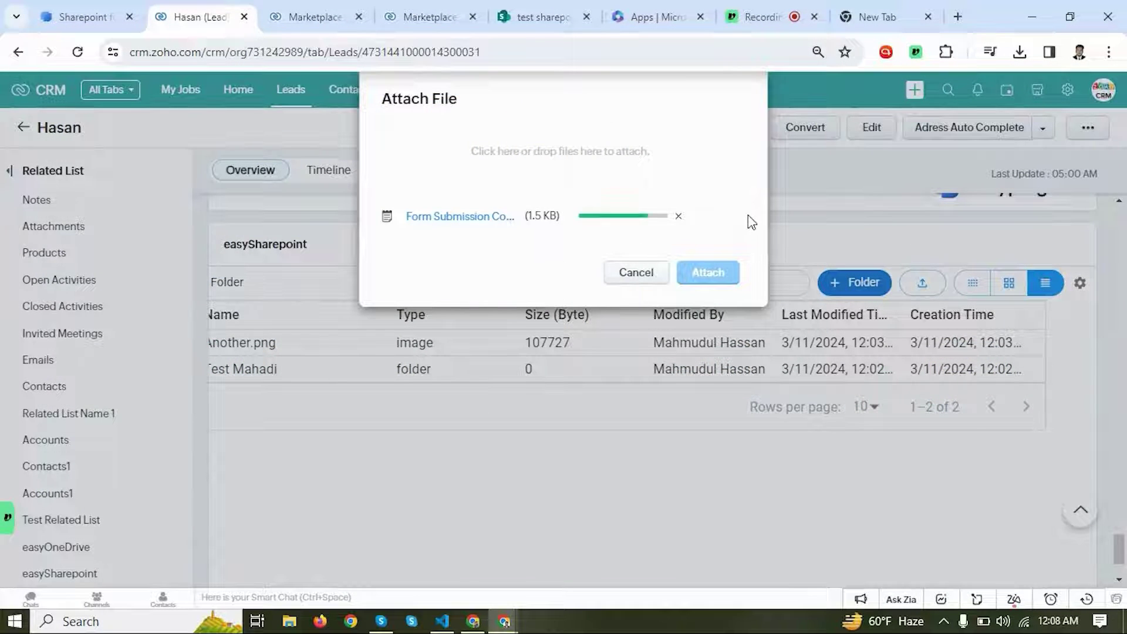
left_click(716, 273)
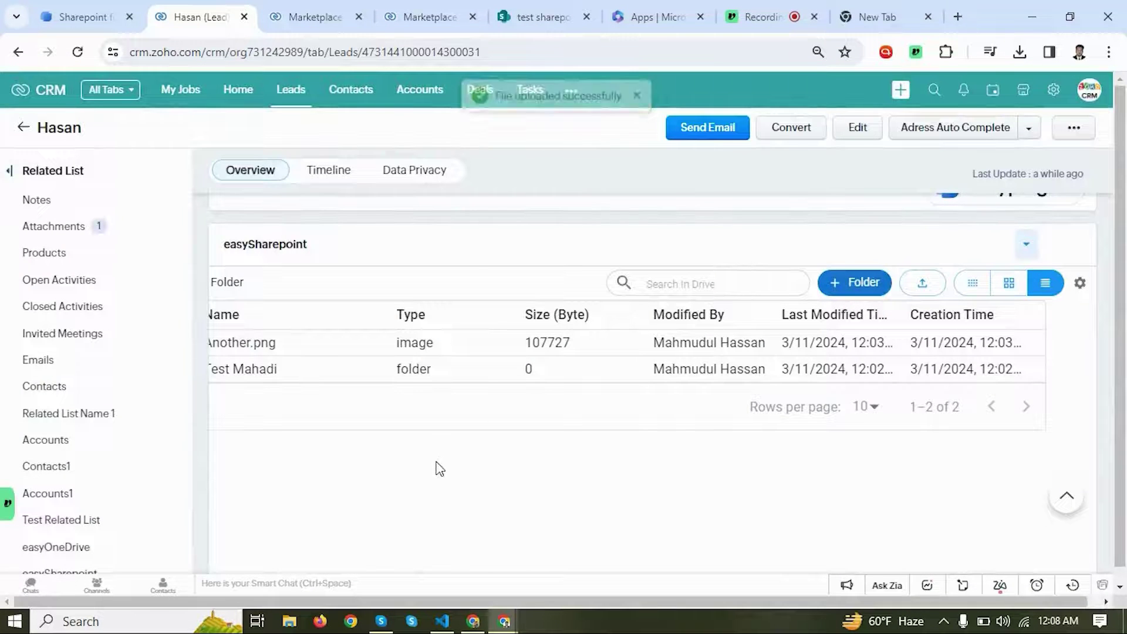
Step: Sync the lead's attachments so Form Submission Code.txt (1547 bytes) appears in its SharePoint folder
left_click(1080, 285)
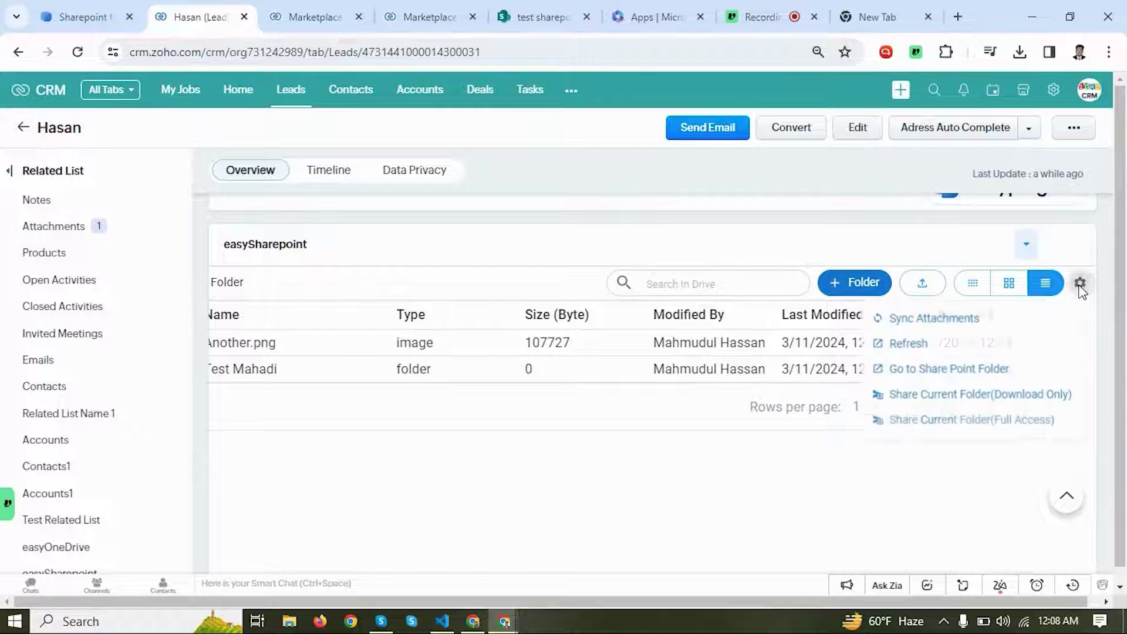
left_click(925, 320)
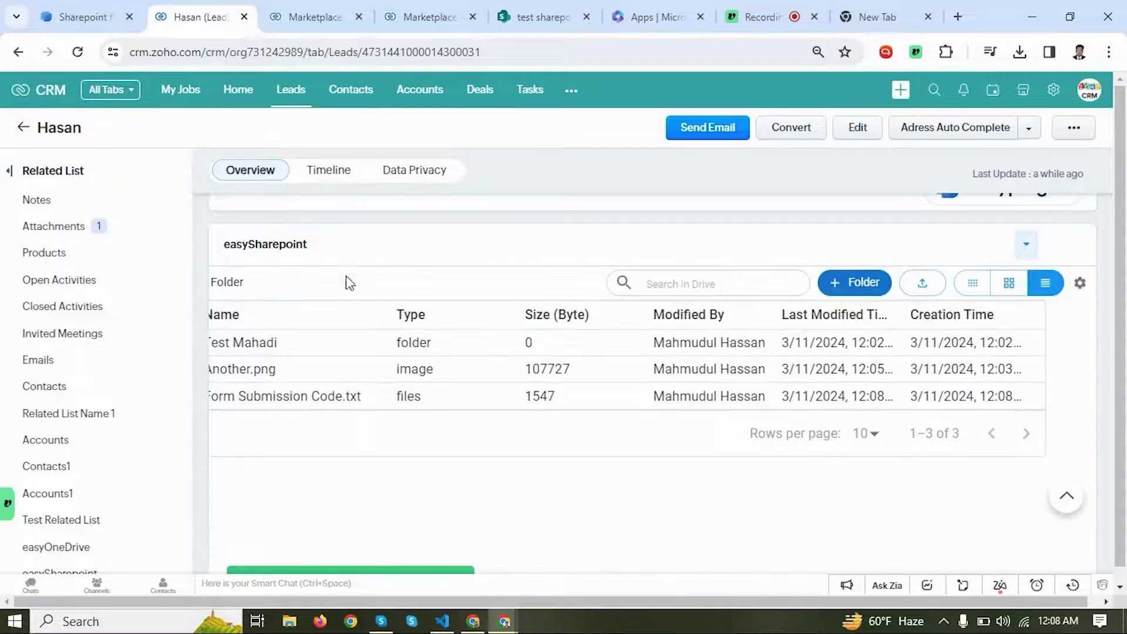
left_click(531, 16)
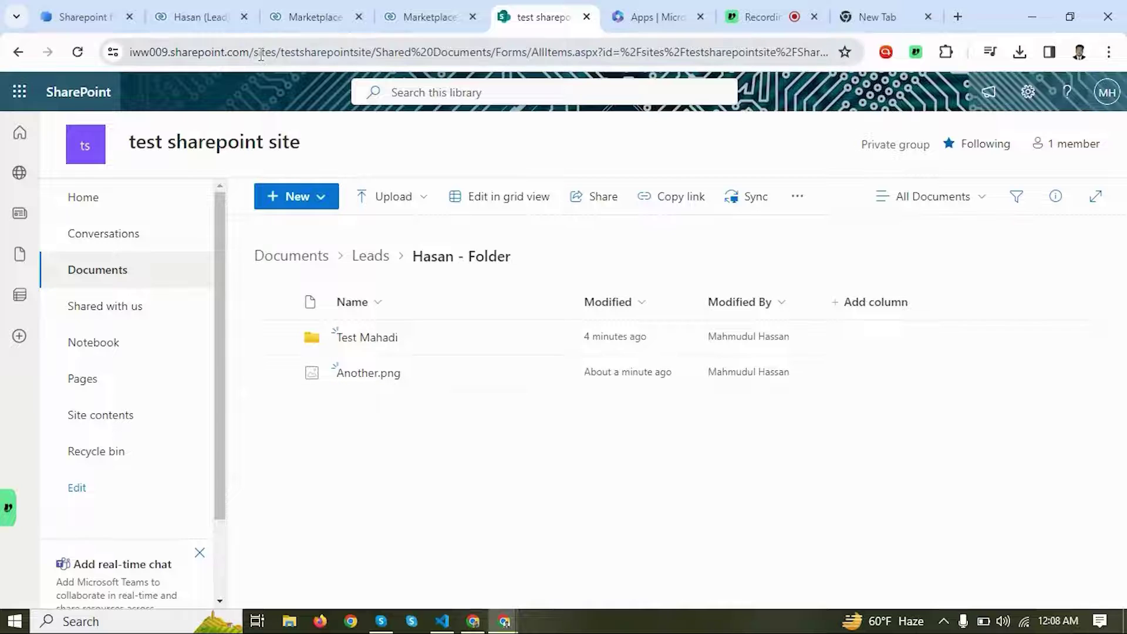
left_click(203, 17)
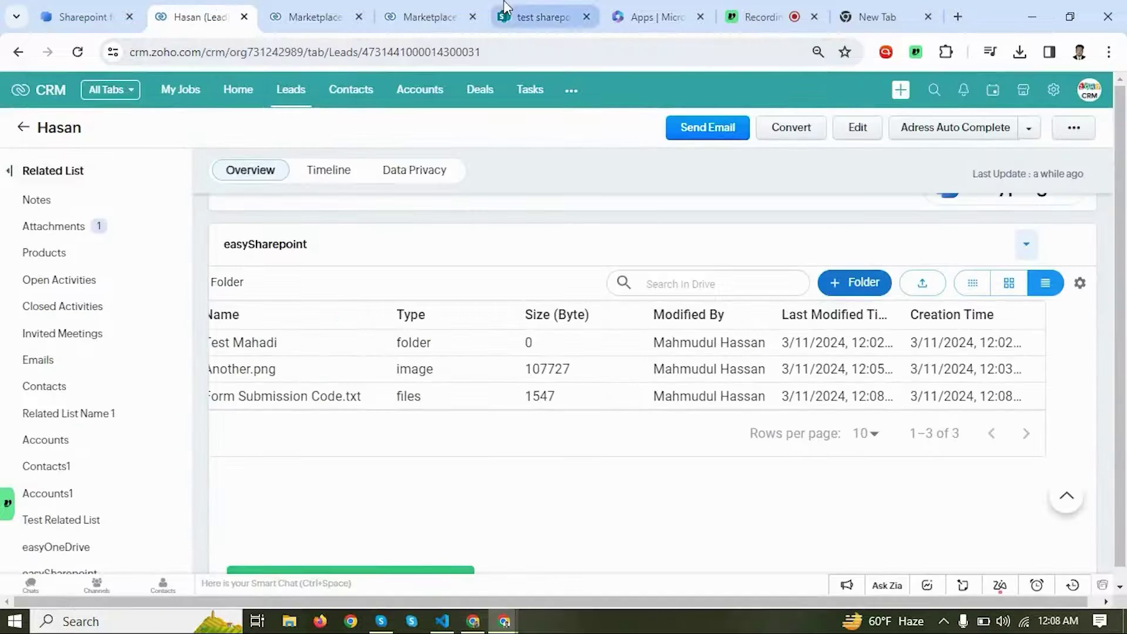
left_click(532, 16)
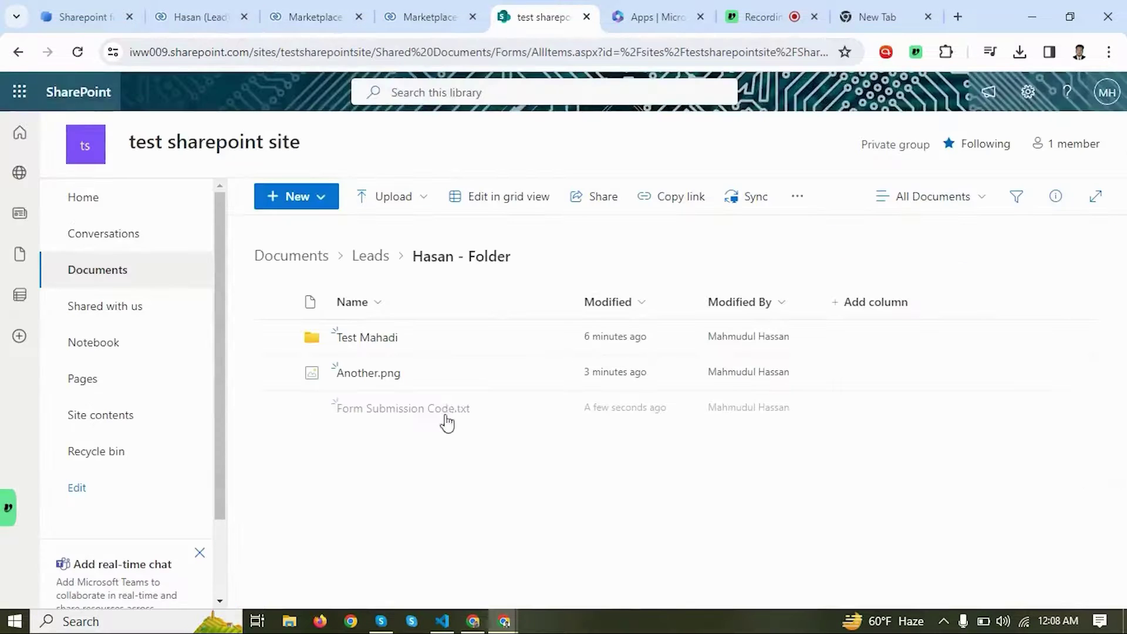
left_click(231, 16)
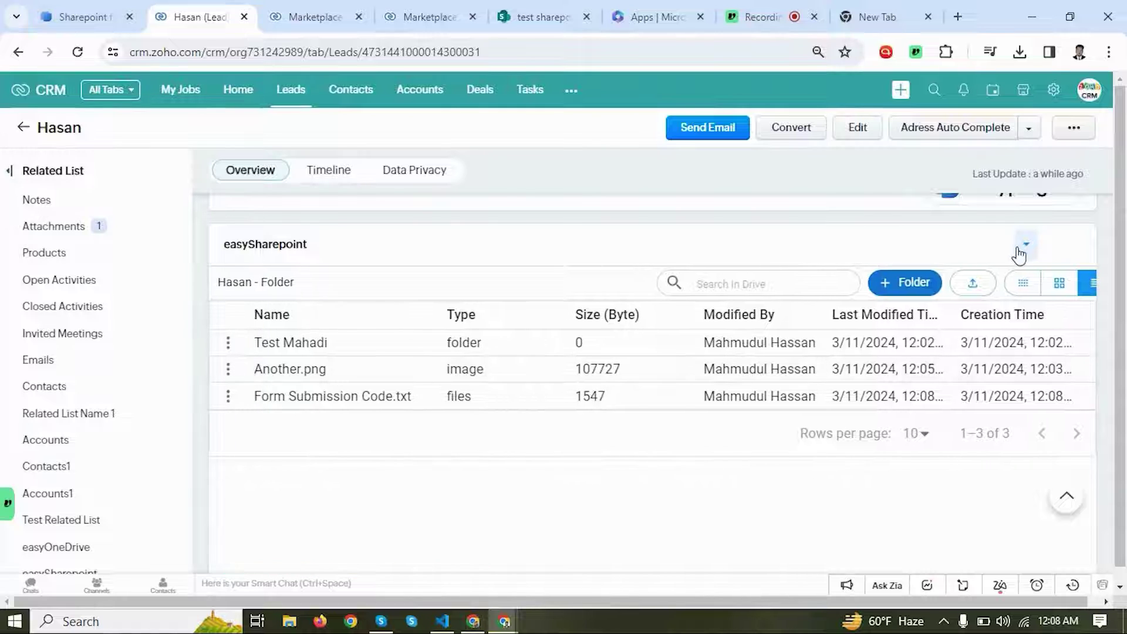
Step: Sort the lead's SharePoint files by Creation Time and open the folder options menu
left_click(1007, 311)
left_click(1081, 284)
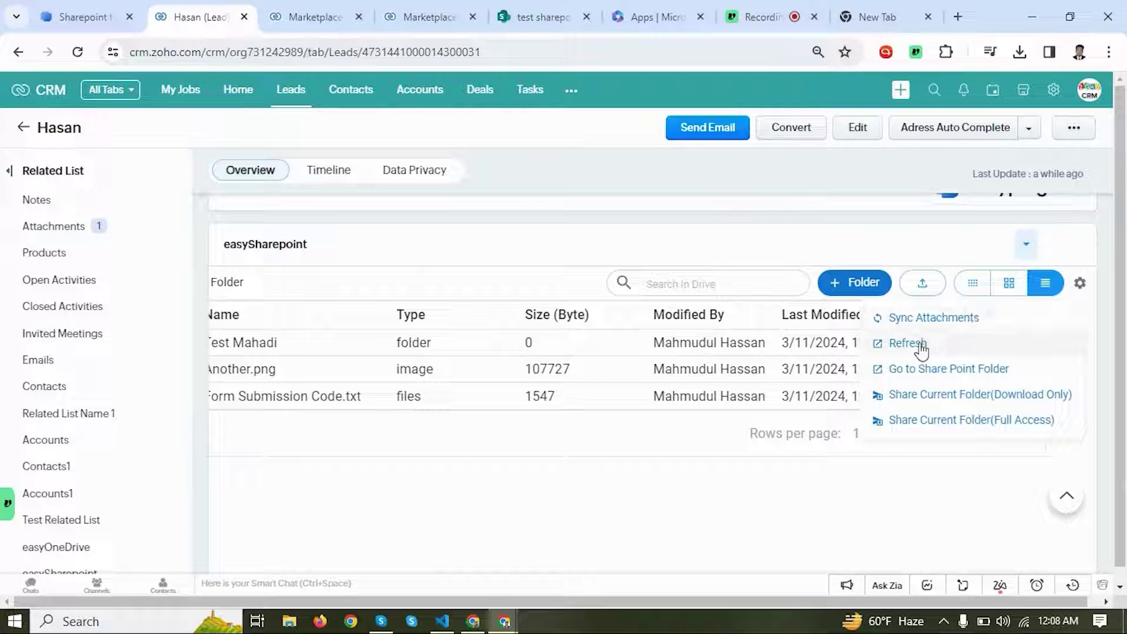